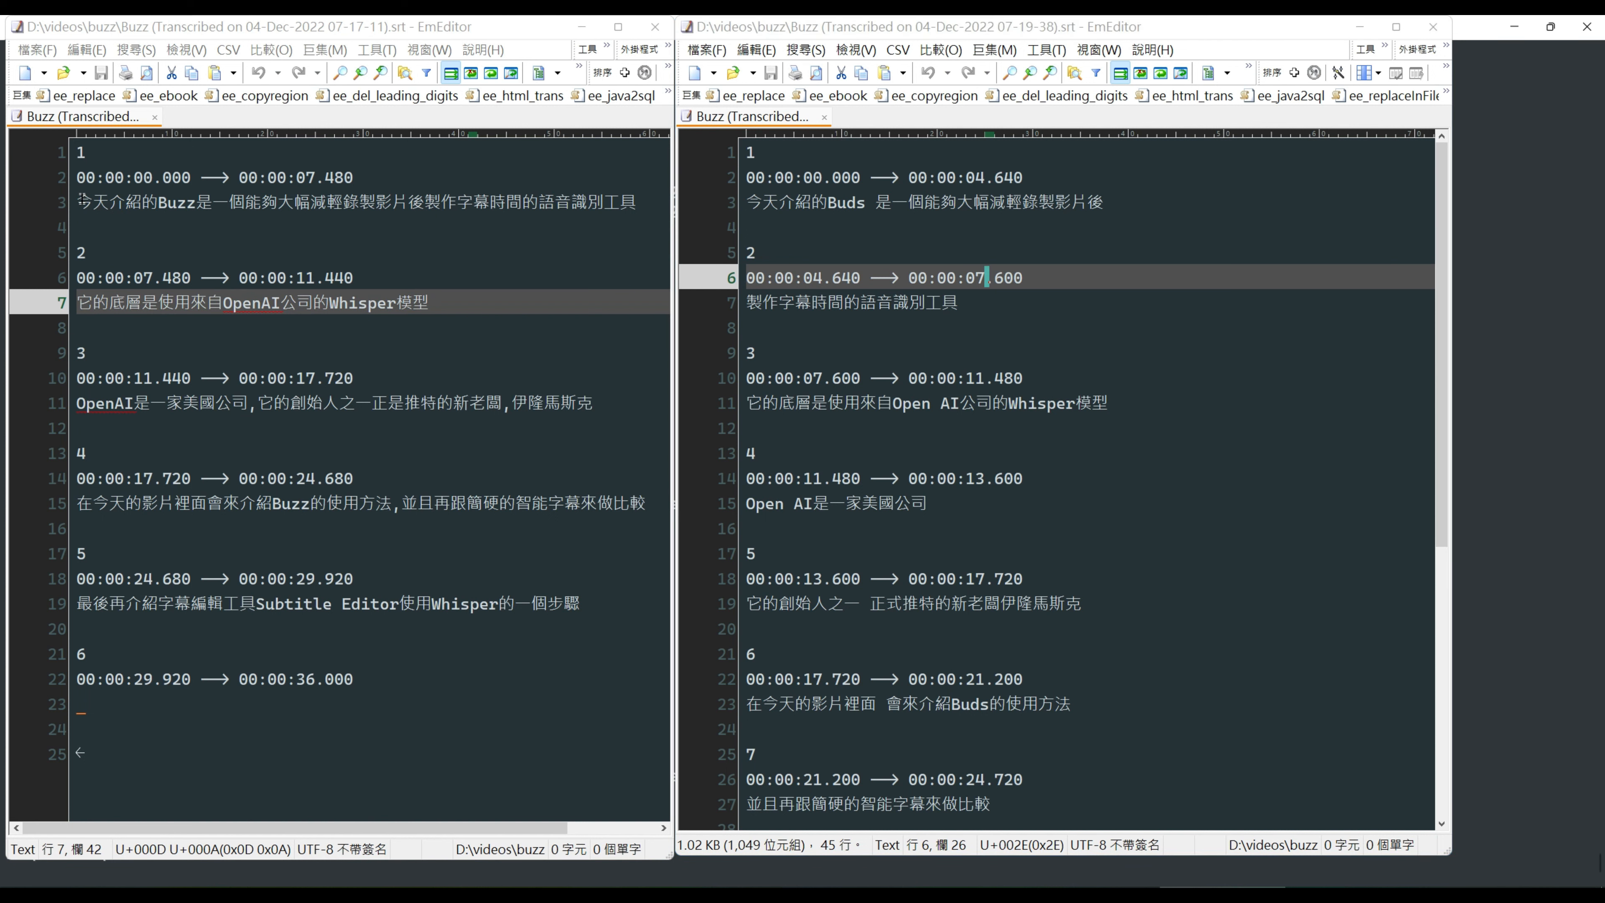
# - Compare the two Buzz transcripts side by side, checking the last segment of 07-17-11 and the sentence breaks throughout 07-19-38
pyautogui.click(81, 704)
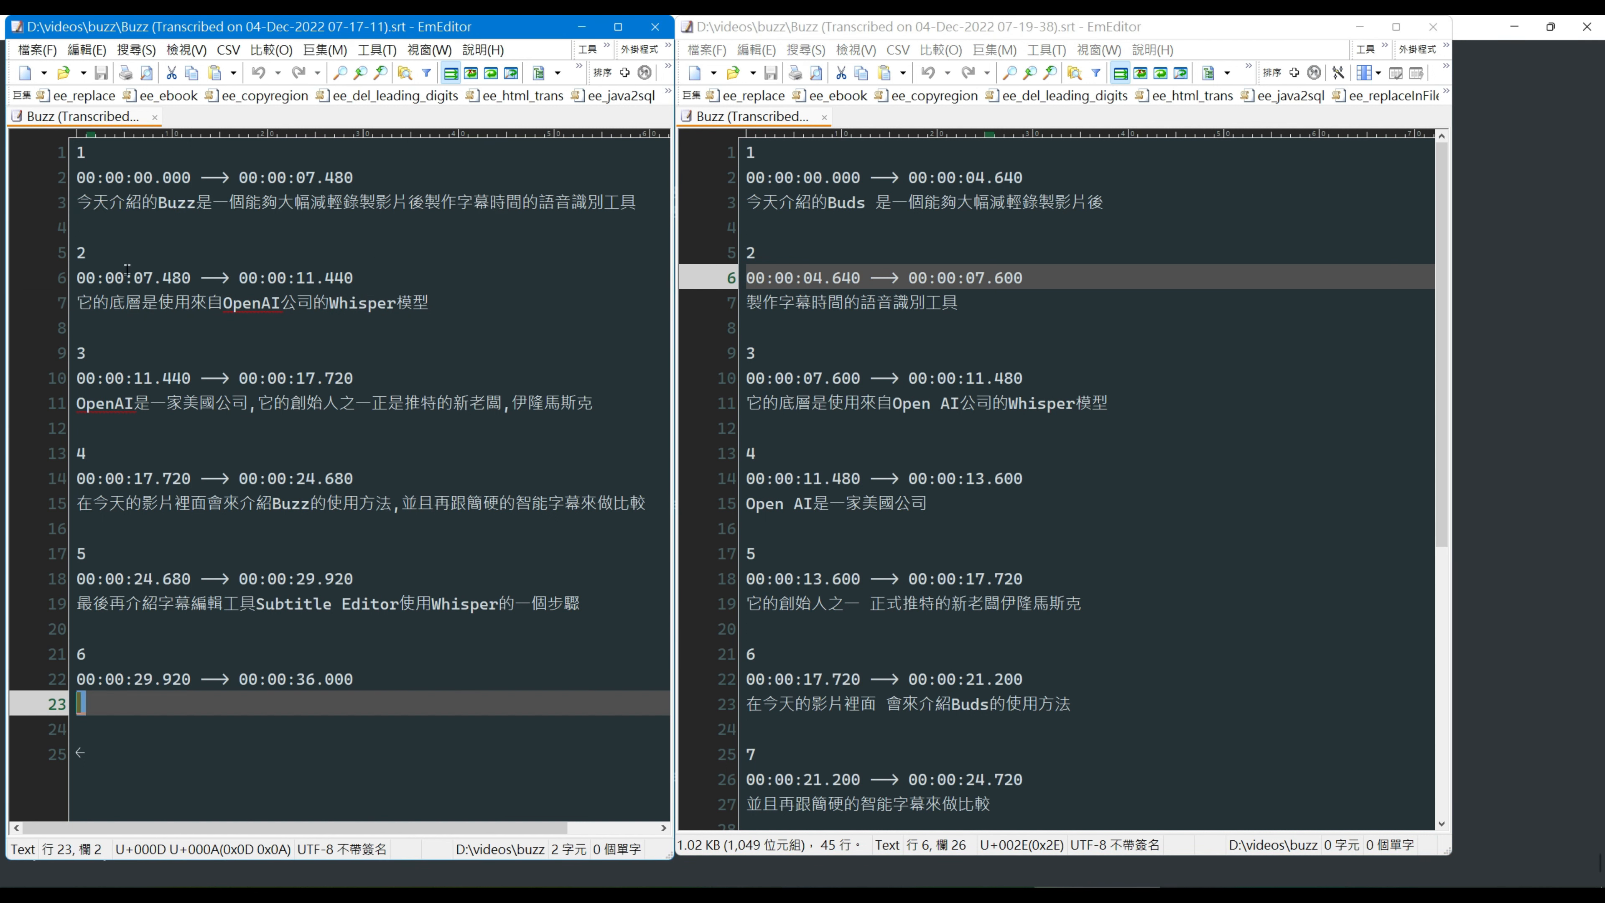
pyautogui.click(938, 178)
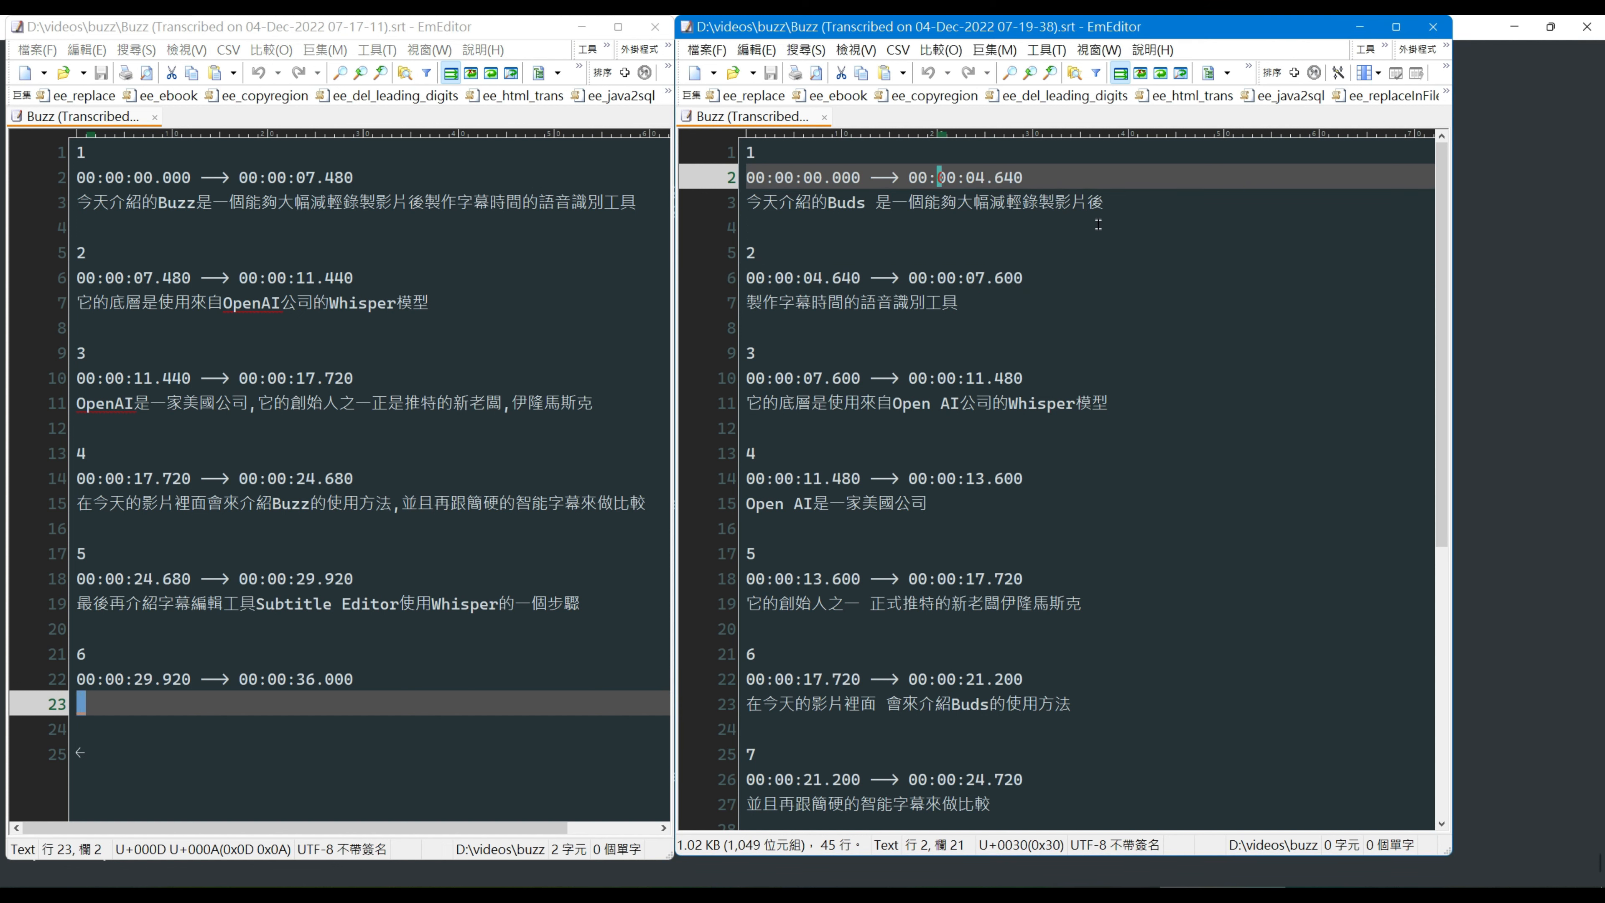
pyautogui.click(789, 230)
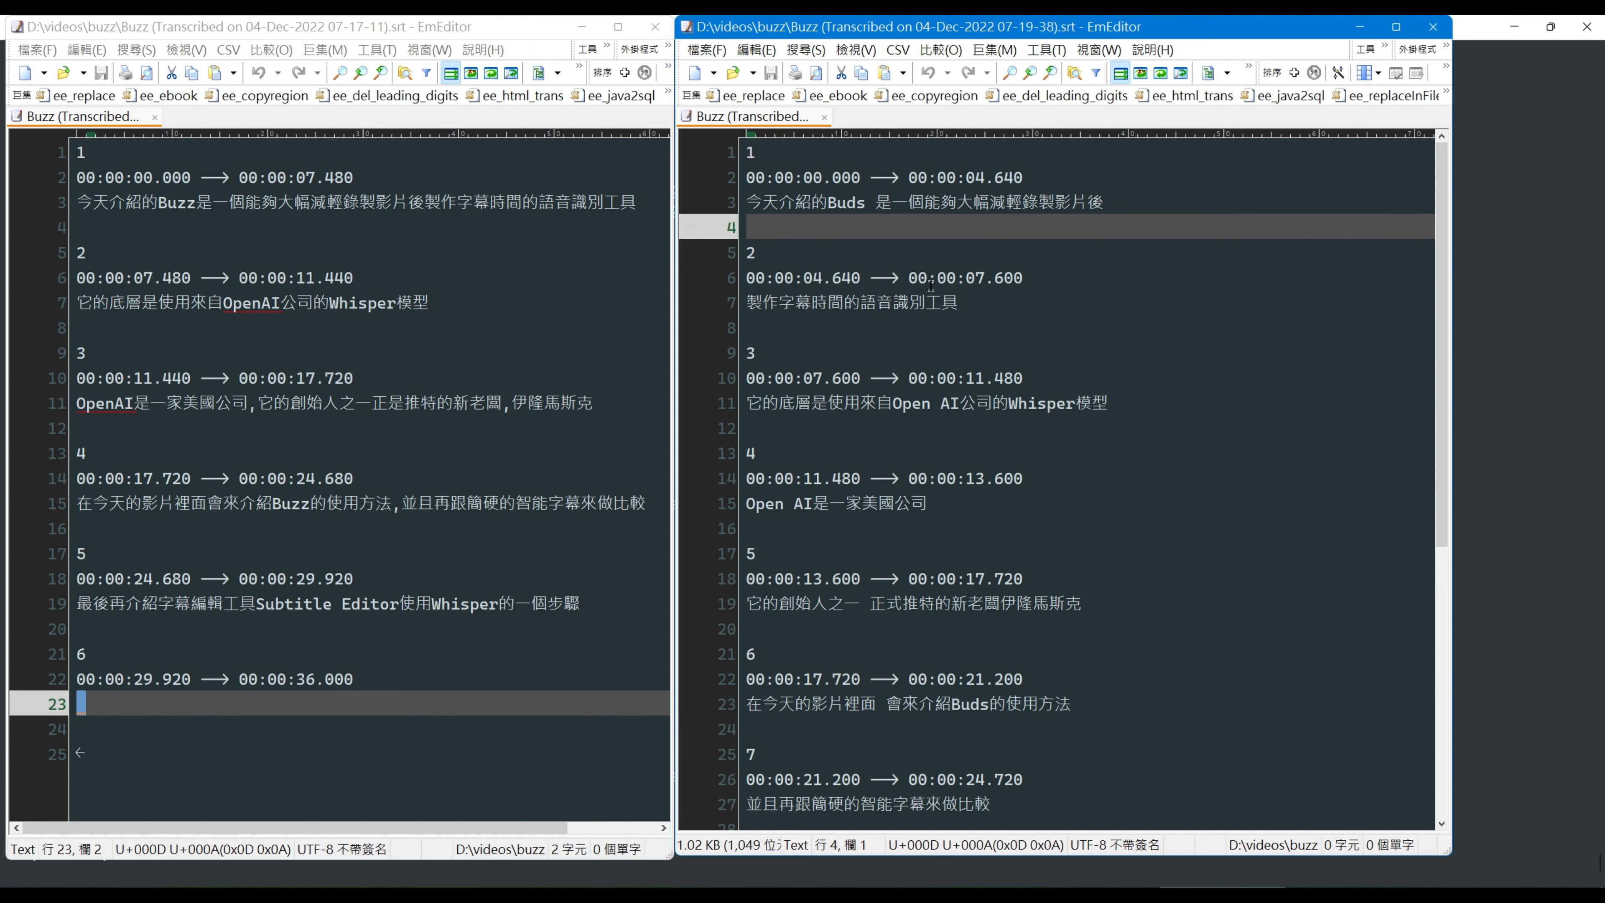
pyautogui.scroll(-6, 943, 442)
pyautogui.scroll(6, 955, 357)
# - Switch to Jianying and import Buzz.mp4 from D:\videos\buzz into an empty project
pyautogui.click(353, 338)
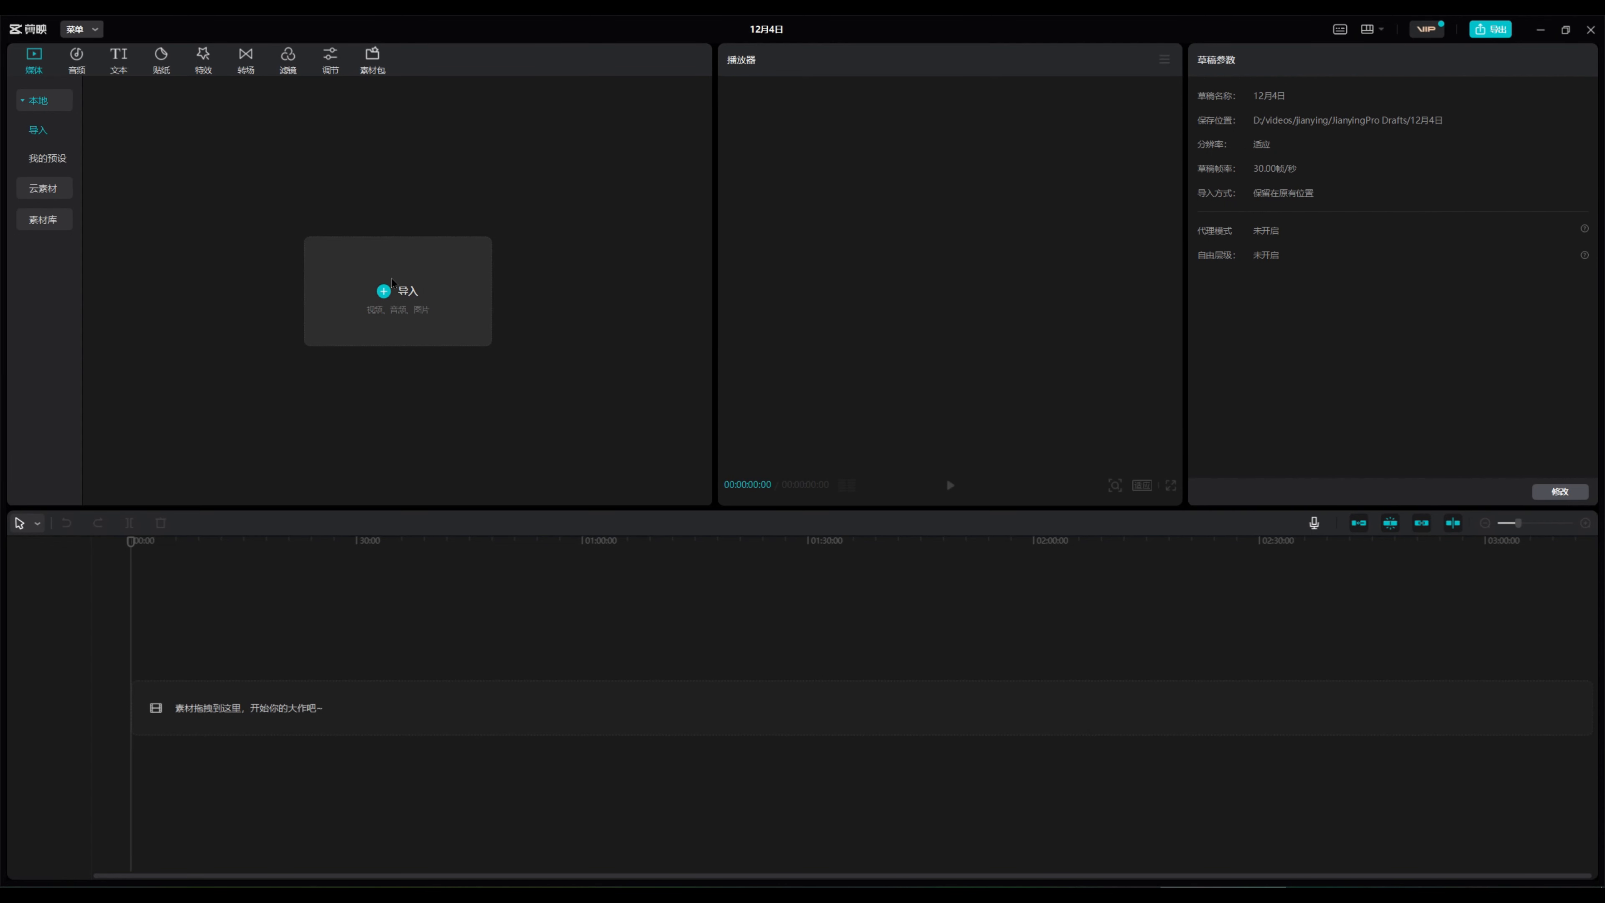
pyautogui.click(390, 285)
pyautogui.write('d:')
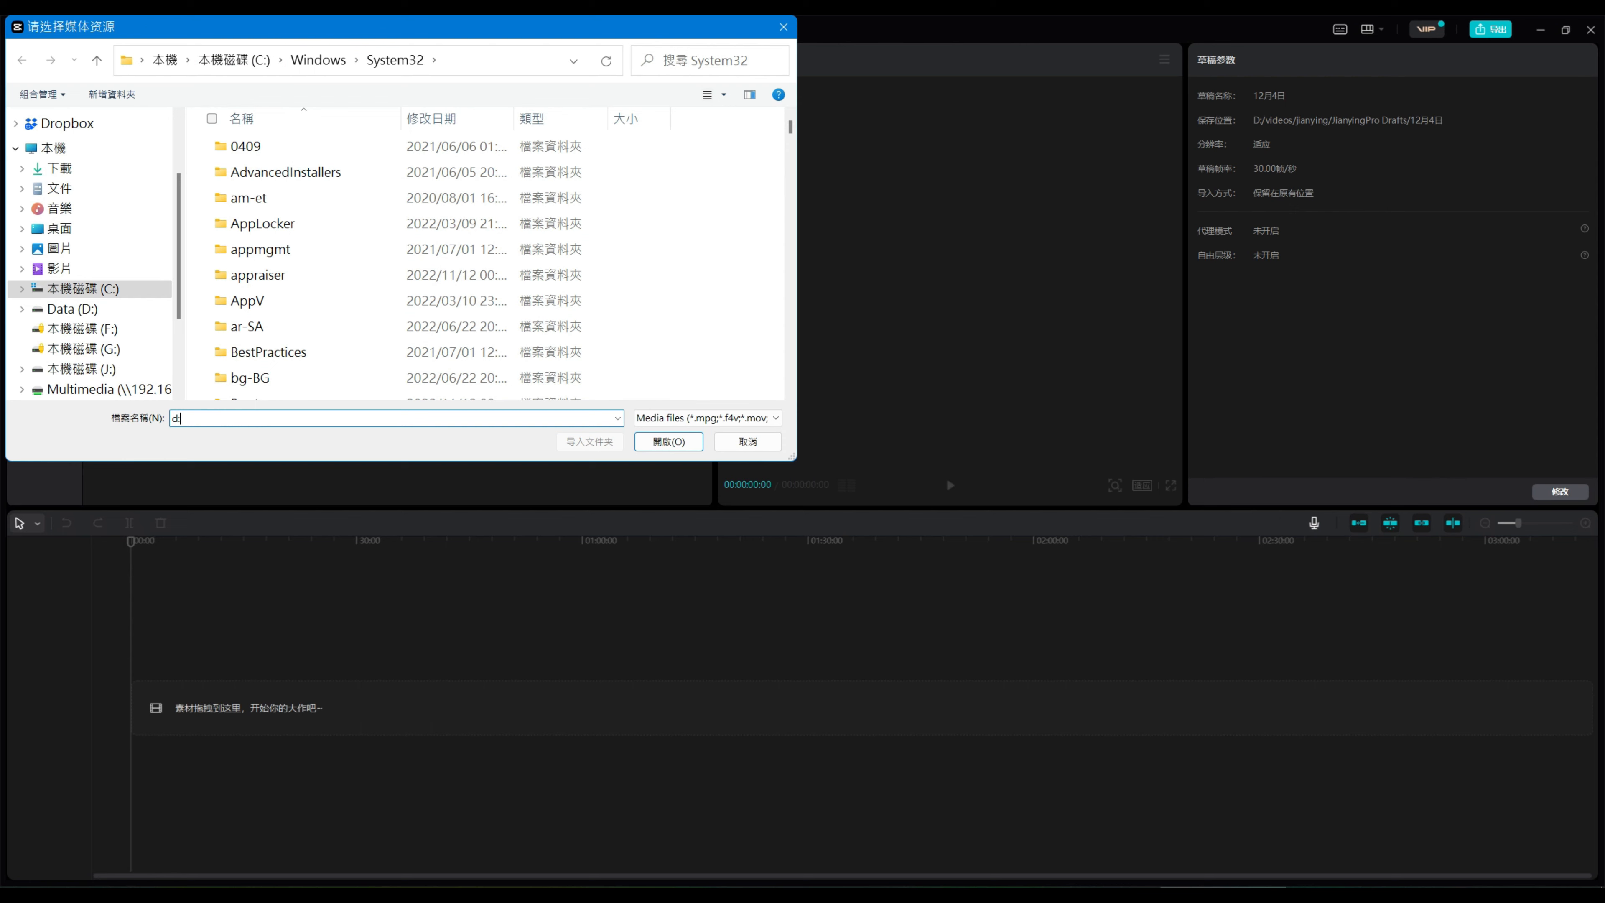
pyautogui.write('\\videos')
pyautogui.press('Return')
pyautogui.doubleClick(267, 147)
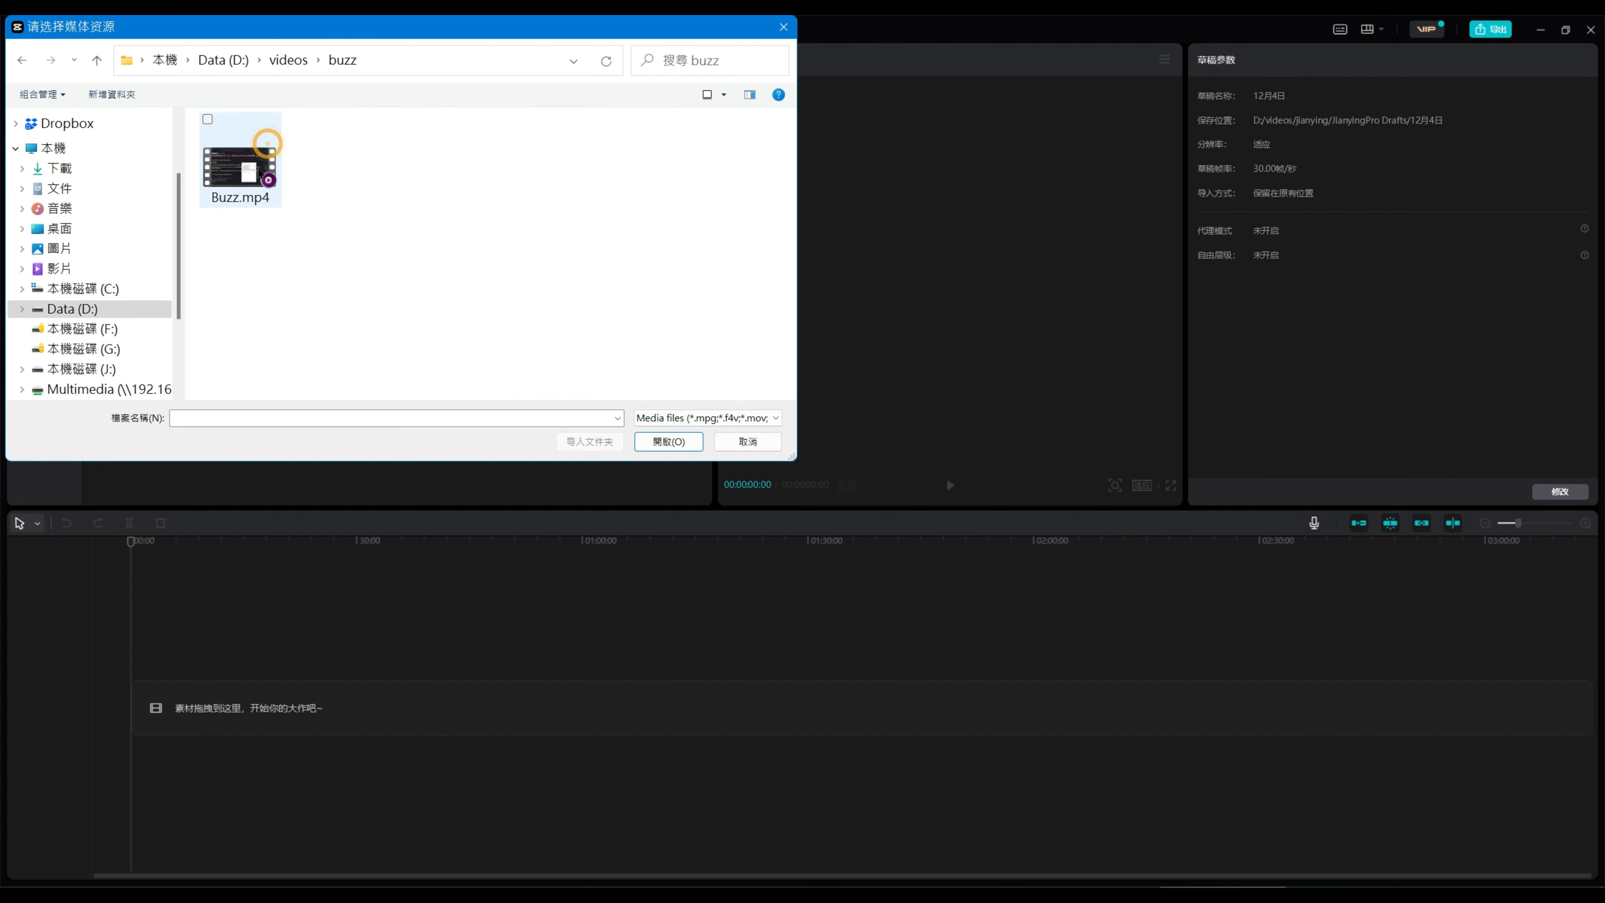
pyautogui.click(259, 174)
pyautogui.click(663, 443)
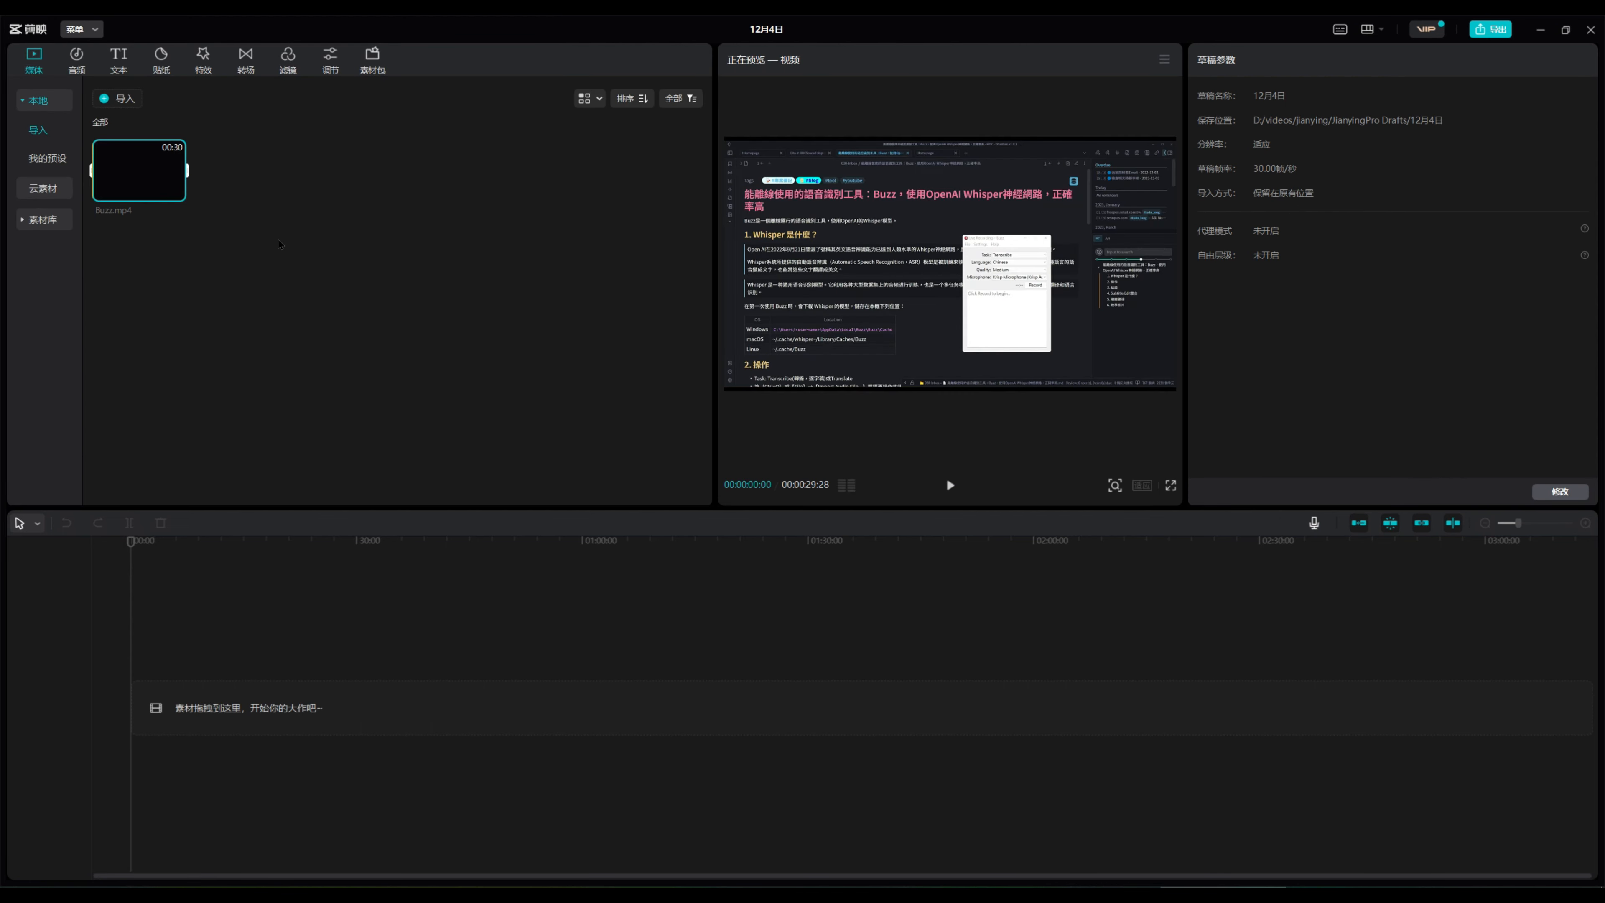
# - Add Buzz.mp4 to the timeline and generate its subtitles with the smart subtitle recognition (识别字幕)
pyautogui.click(177, 192)
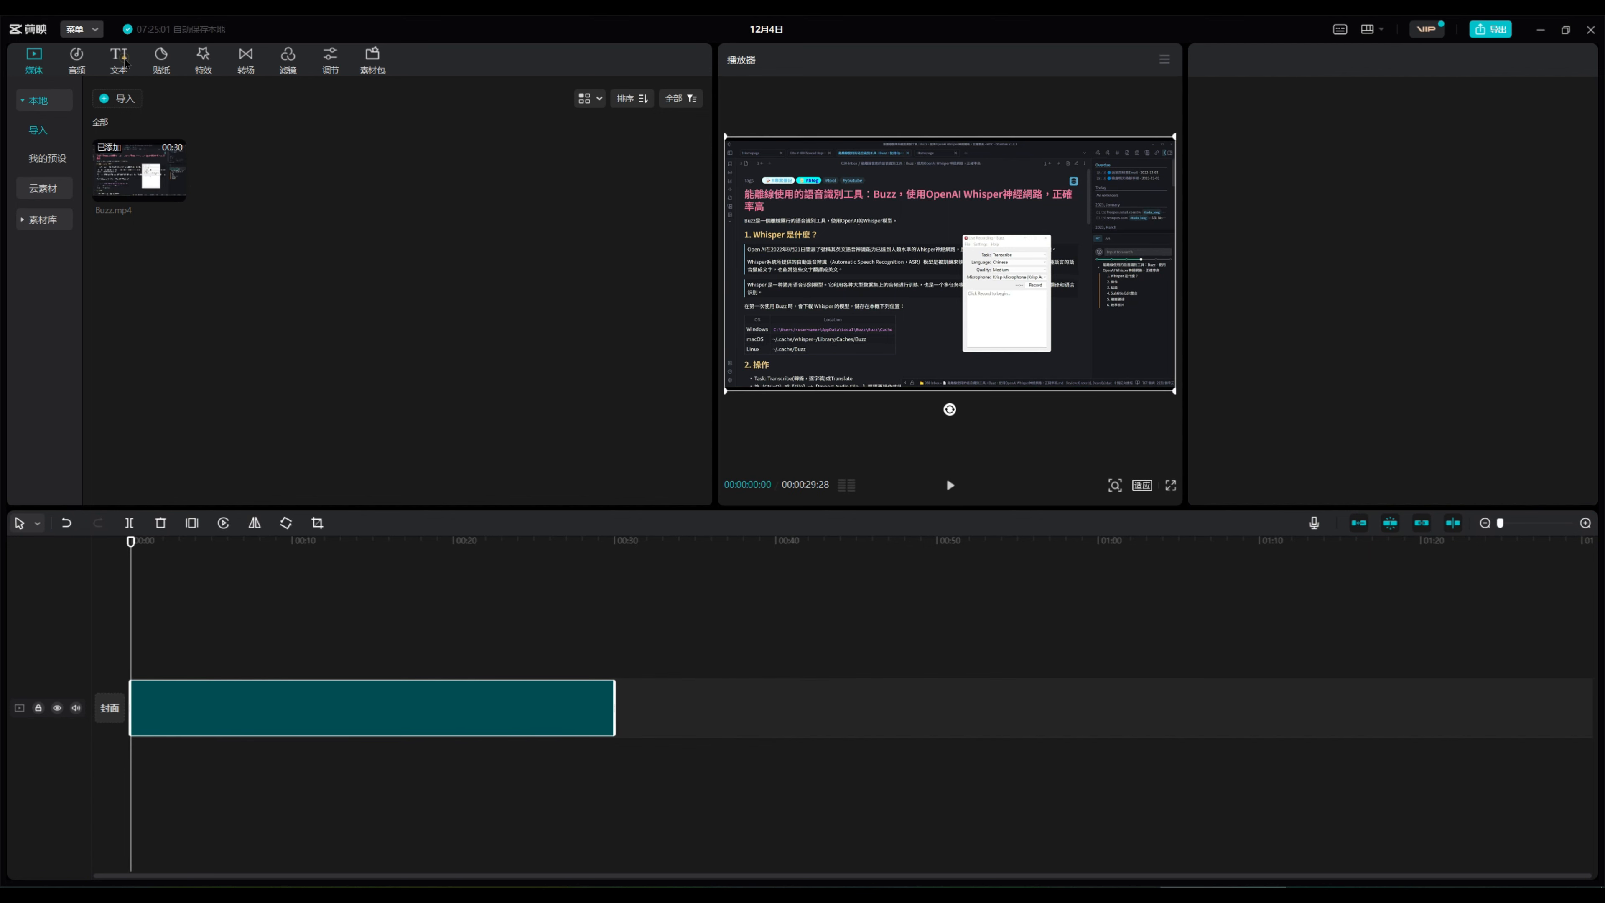
pyautogui.click(121, 60)
pyautogui.click(50, 251)
pyautogui.click(139, 232)
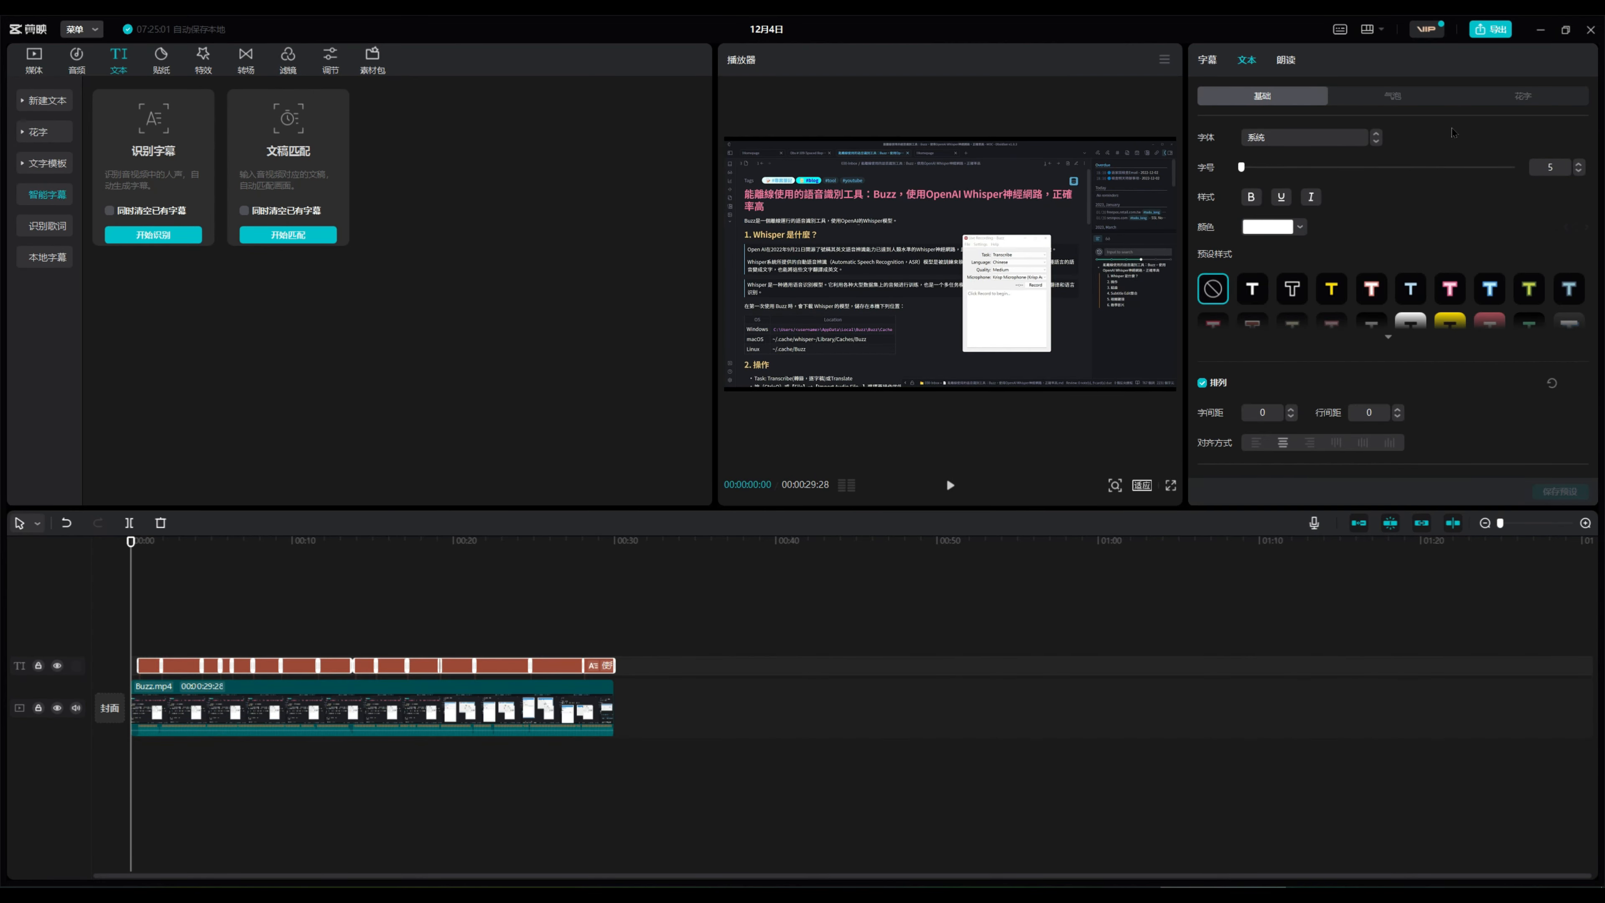
# - Set up the export with the name buzz-jy and the destination folder D:\videos\buzz
pyautogui.click(1490, 30)
pyautogui.click(956, 269)
pyautogui.write('buzz')
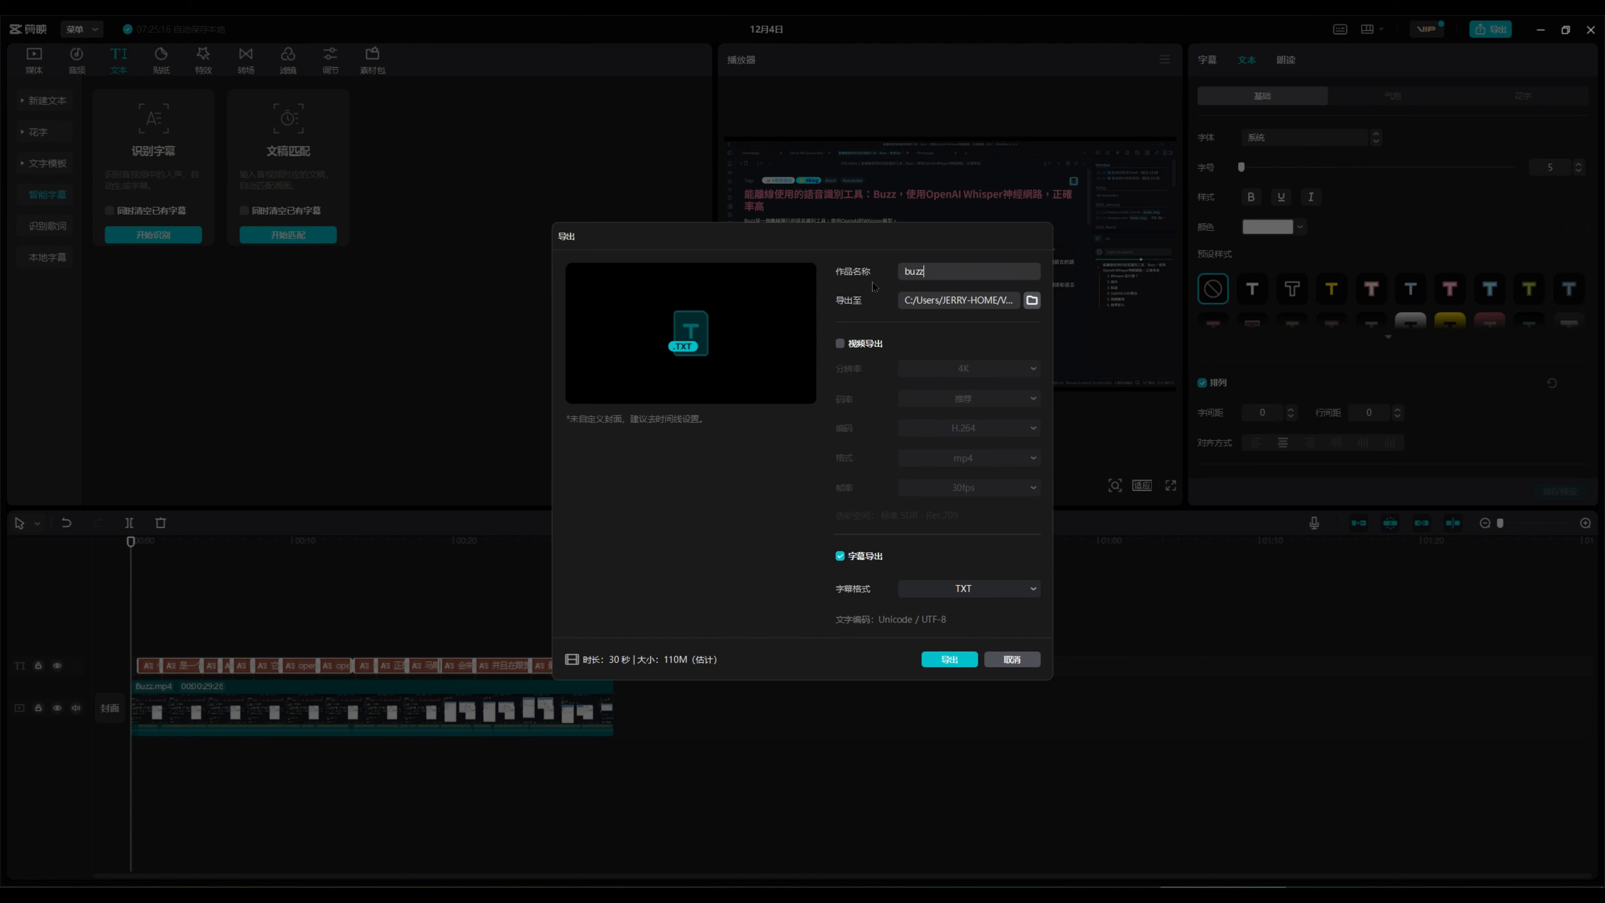
pyautogui.write('-jy')
pyautogui.click(1032, 300)
pyautogui.write('d:\\videos')
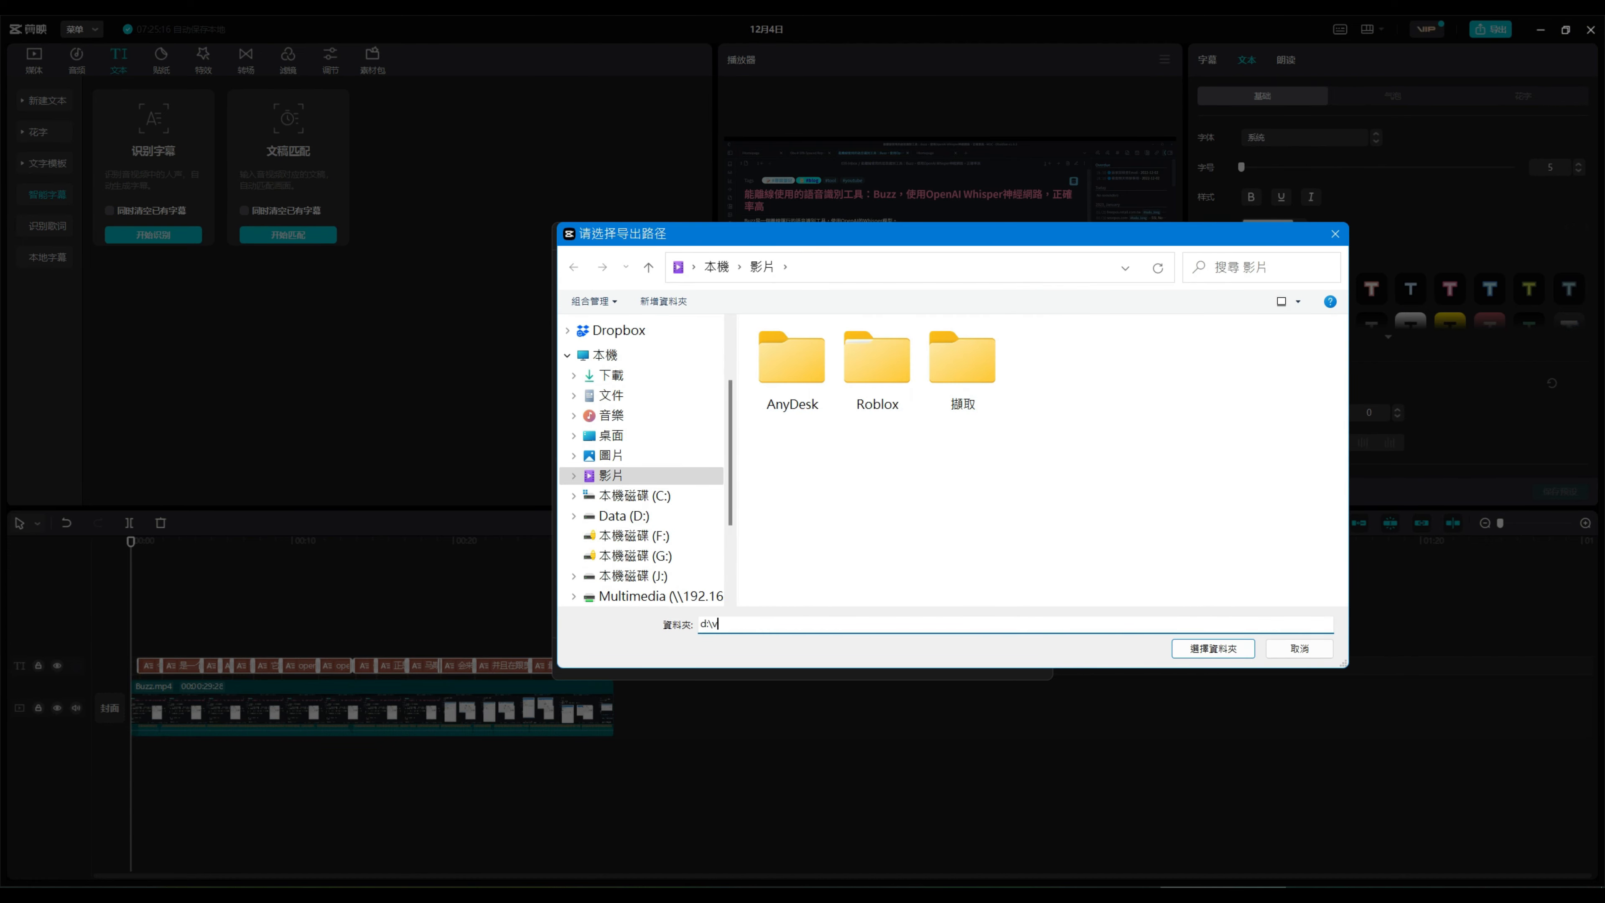
pyautogui.press('Return')
pyautogui.doubleClick(775, 347)
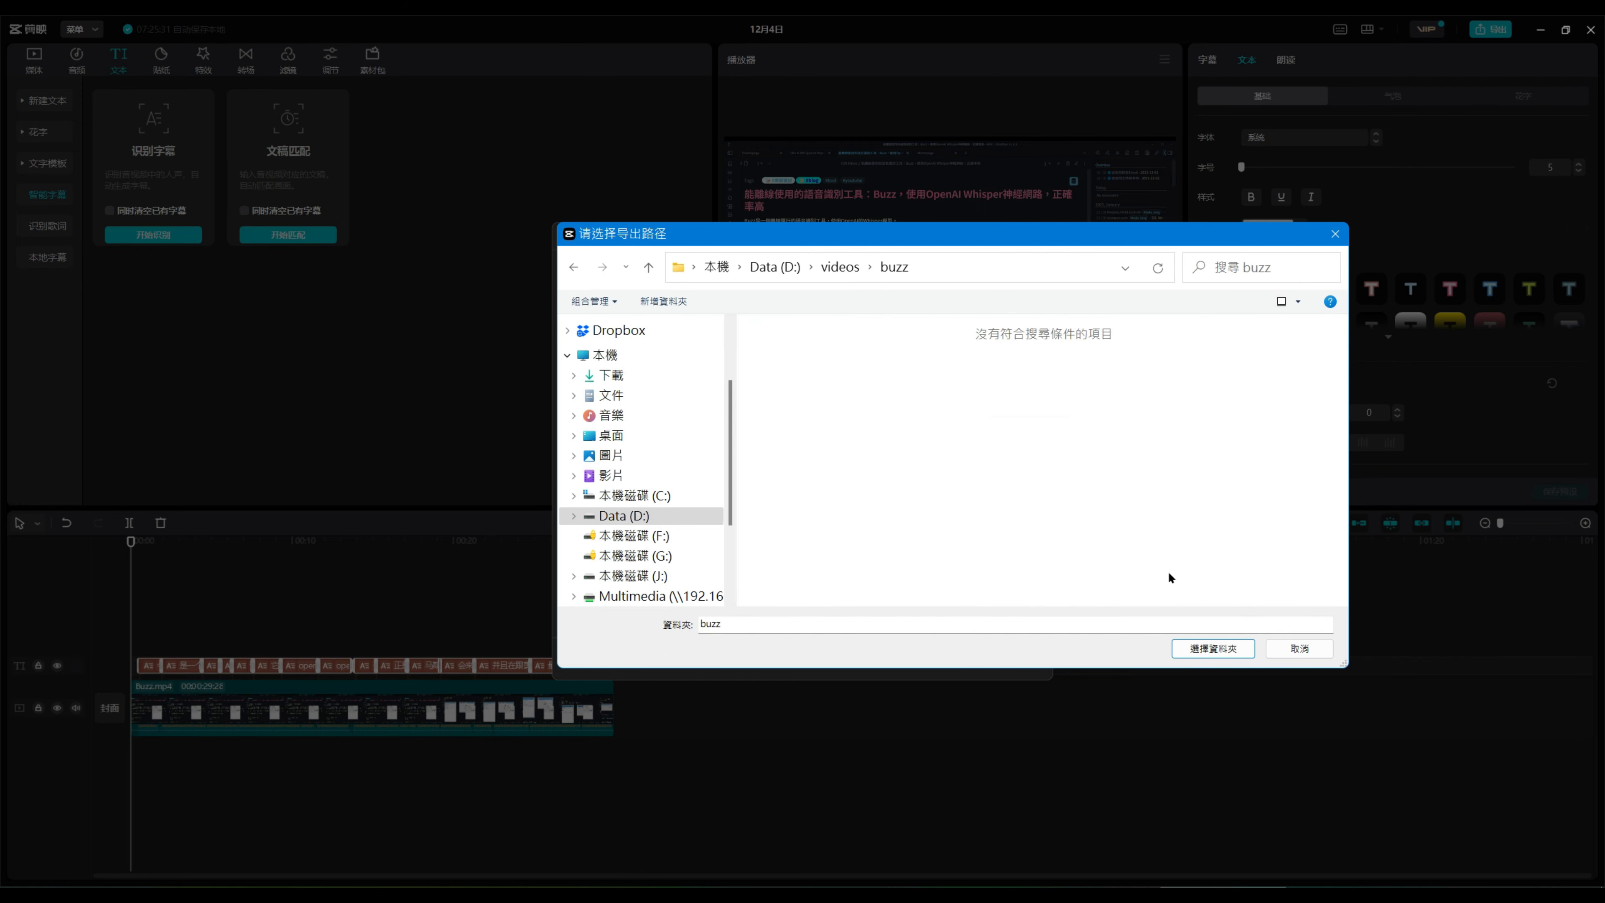
pyautogui.click(1213, 648)
# - Export the subtitles in SRT format and close the export dialog
pyautogui.click(1000, 588)
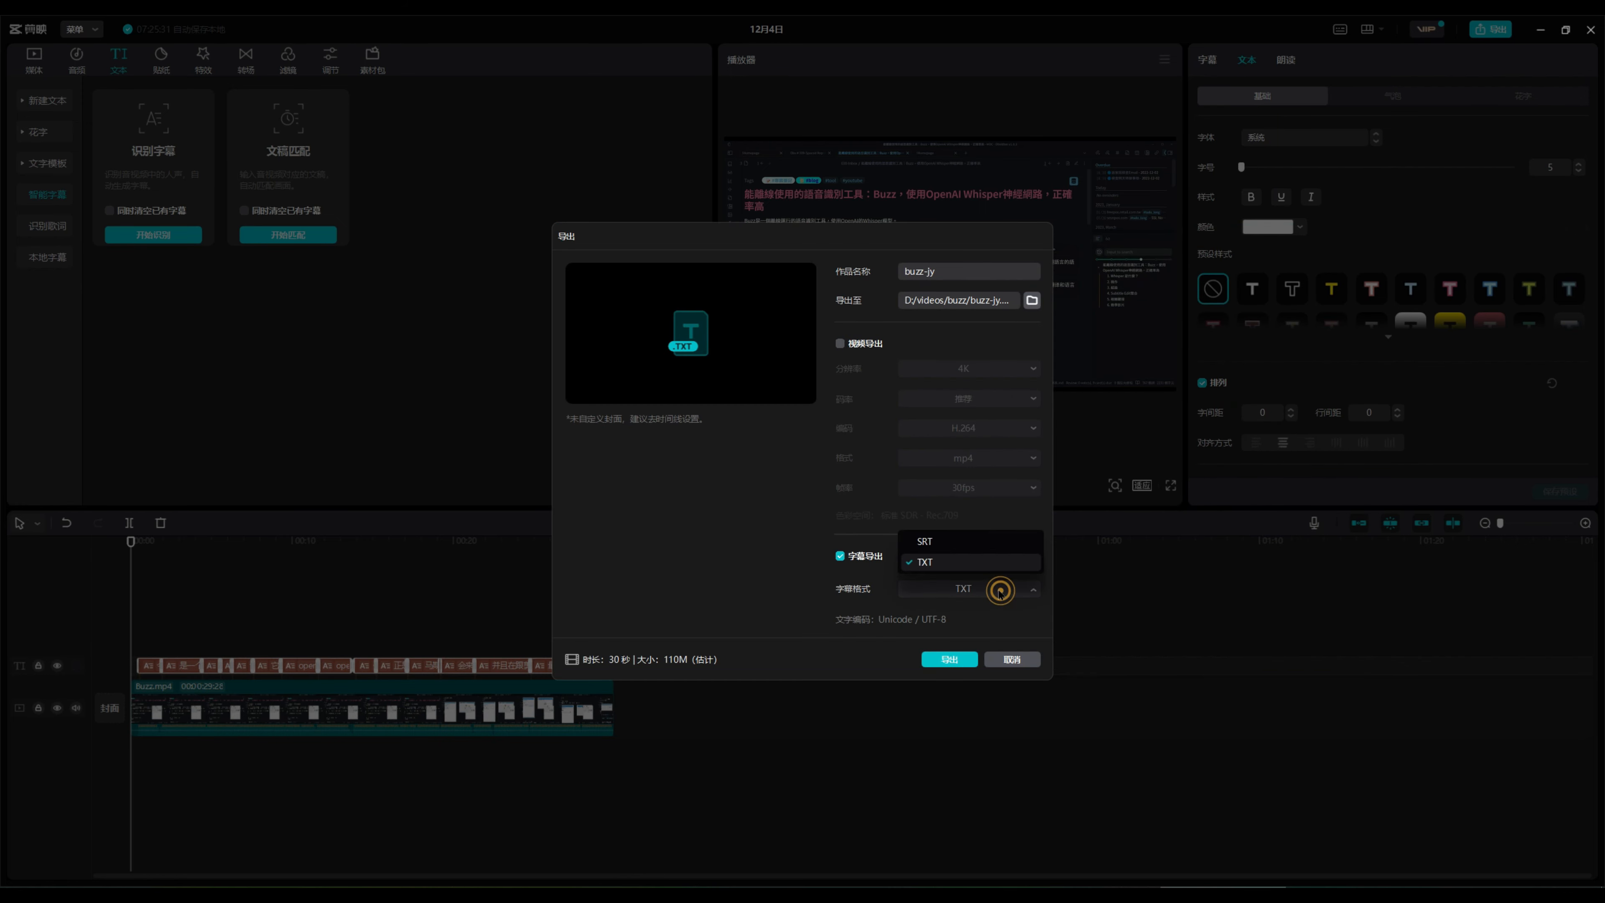
pyautogui.click(924, 538)
pyautogui.click(951, 658)
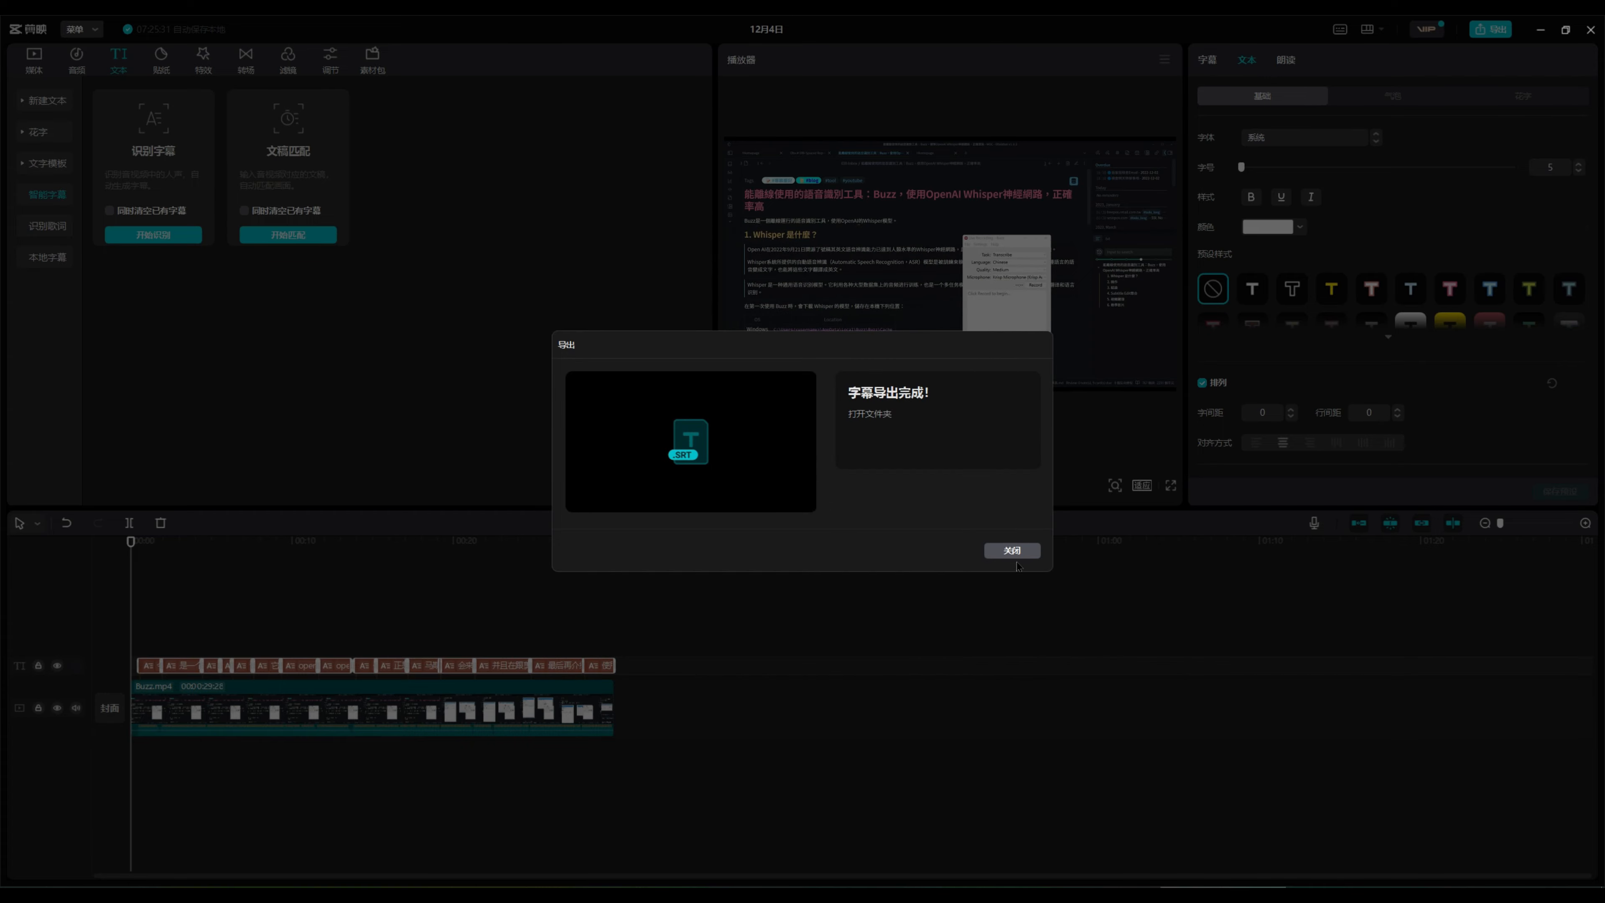
pyautogui.click(1013, 548)
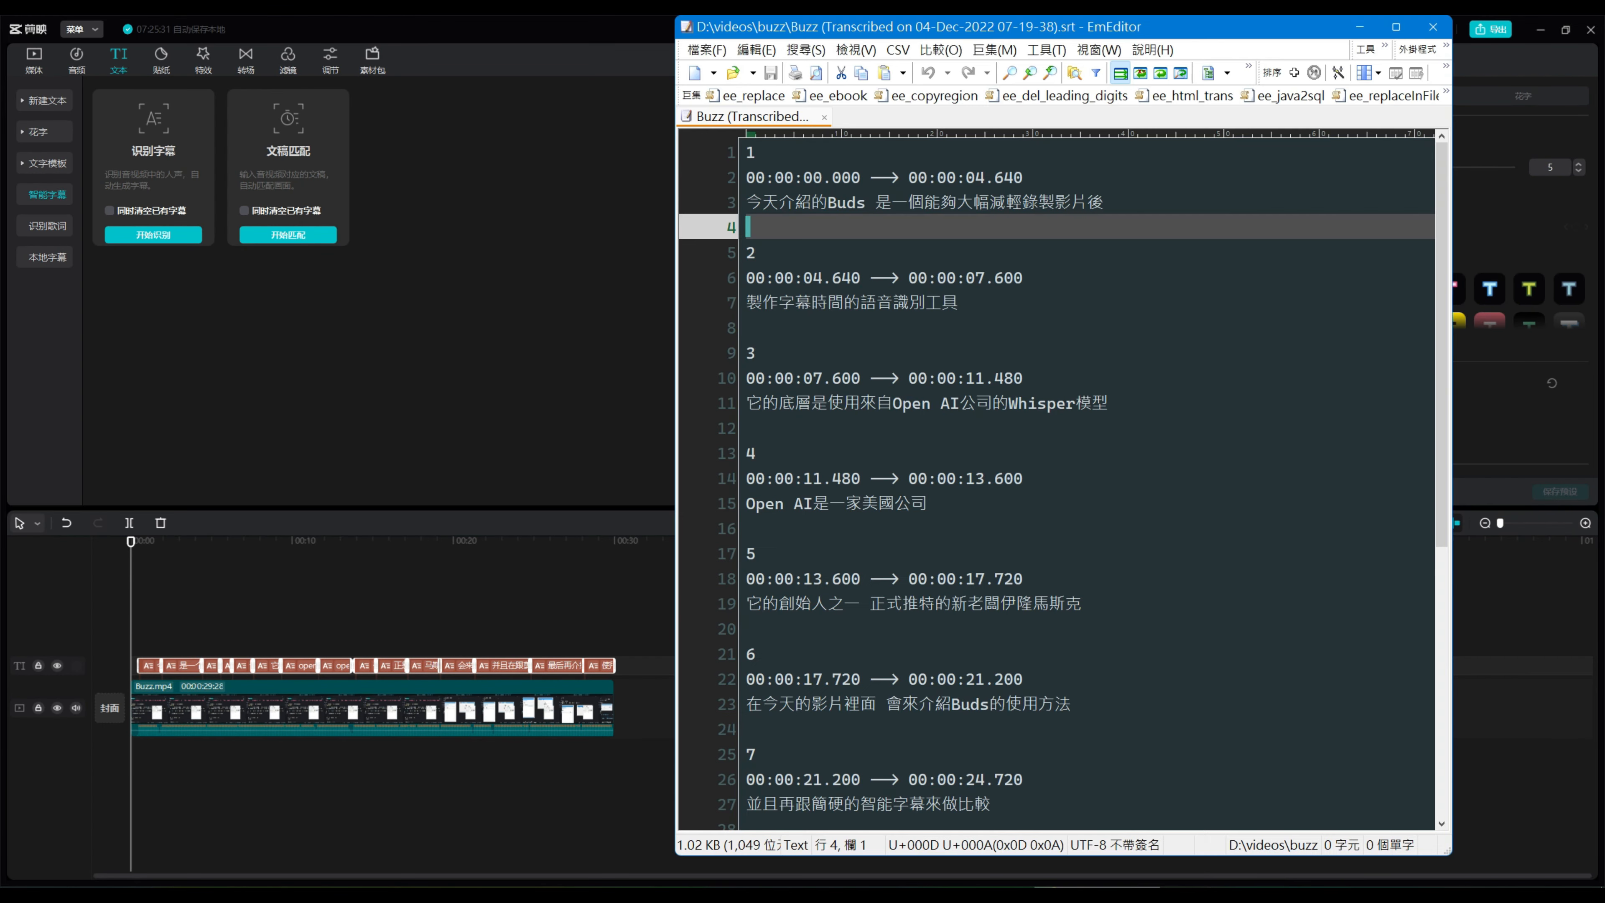
# - Switch to EmEditor and open buzz-jy.srt from D:\videos\buzz beside the 07-17-11 Buzz transcript
pyautogui.click(919, 277)
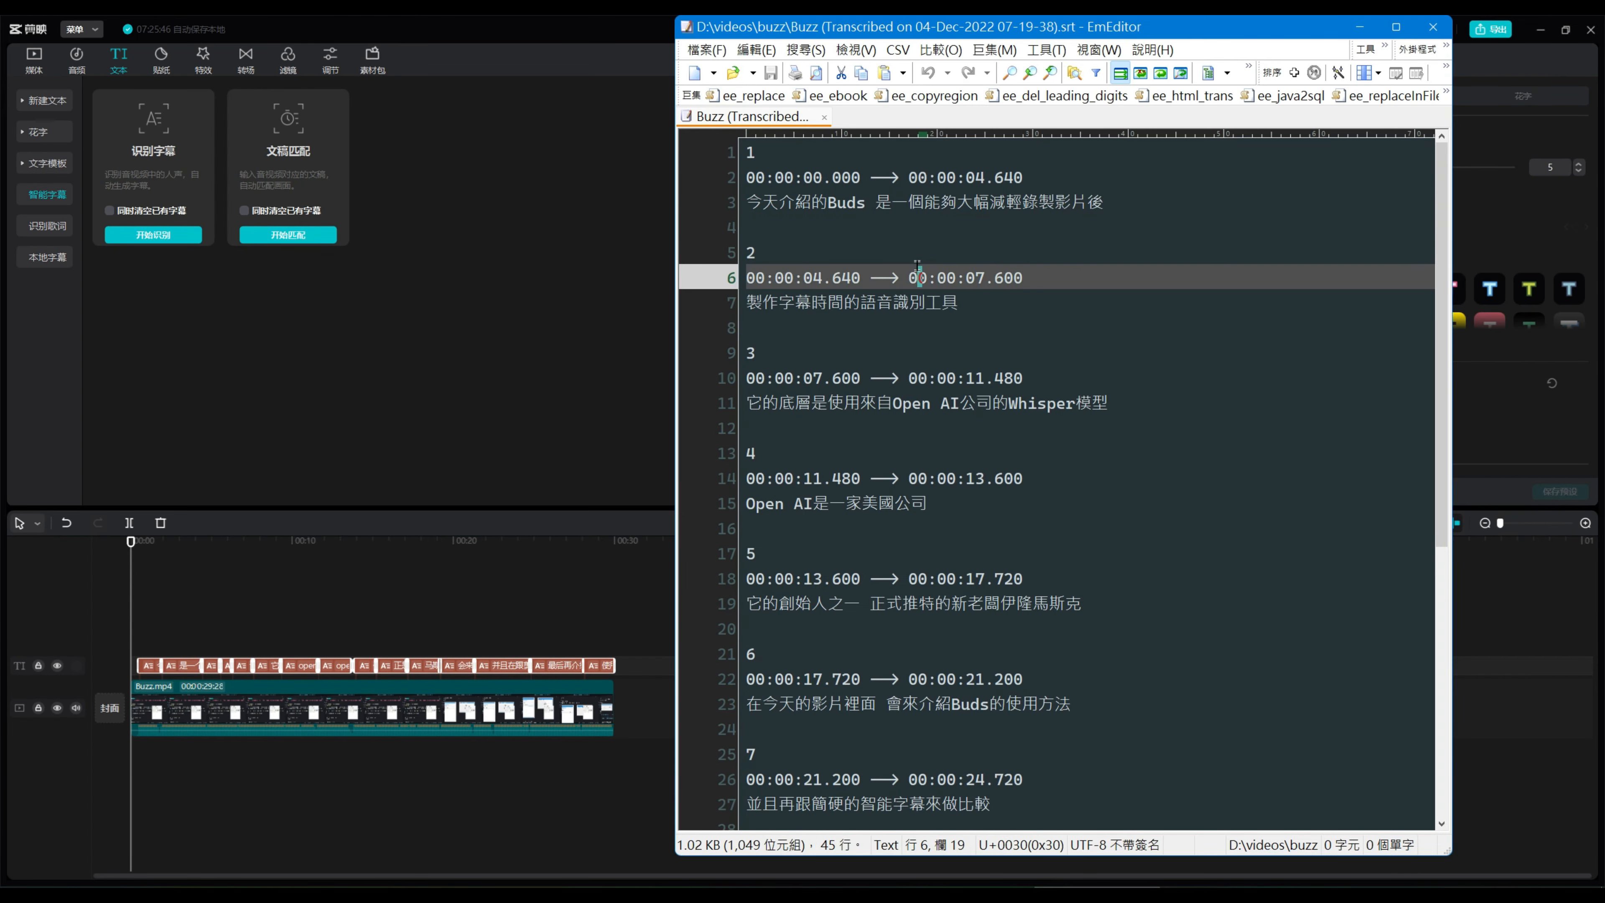
pyautogui.click(733, 73)
pyautogui.click(1172, 190)
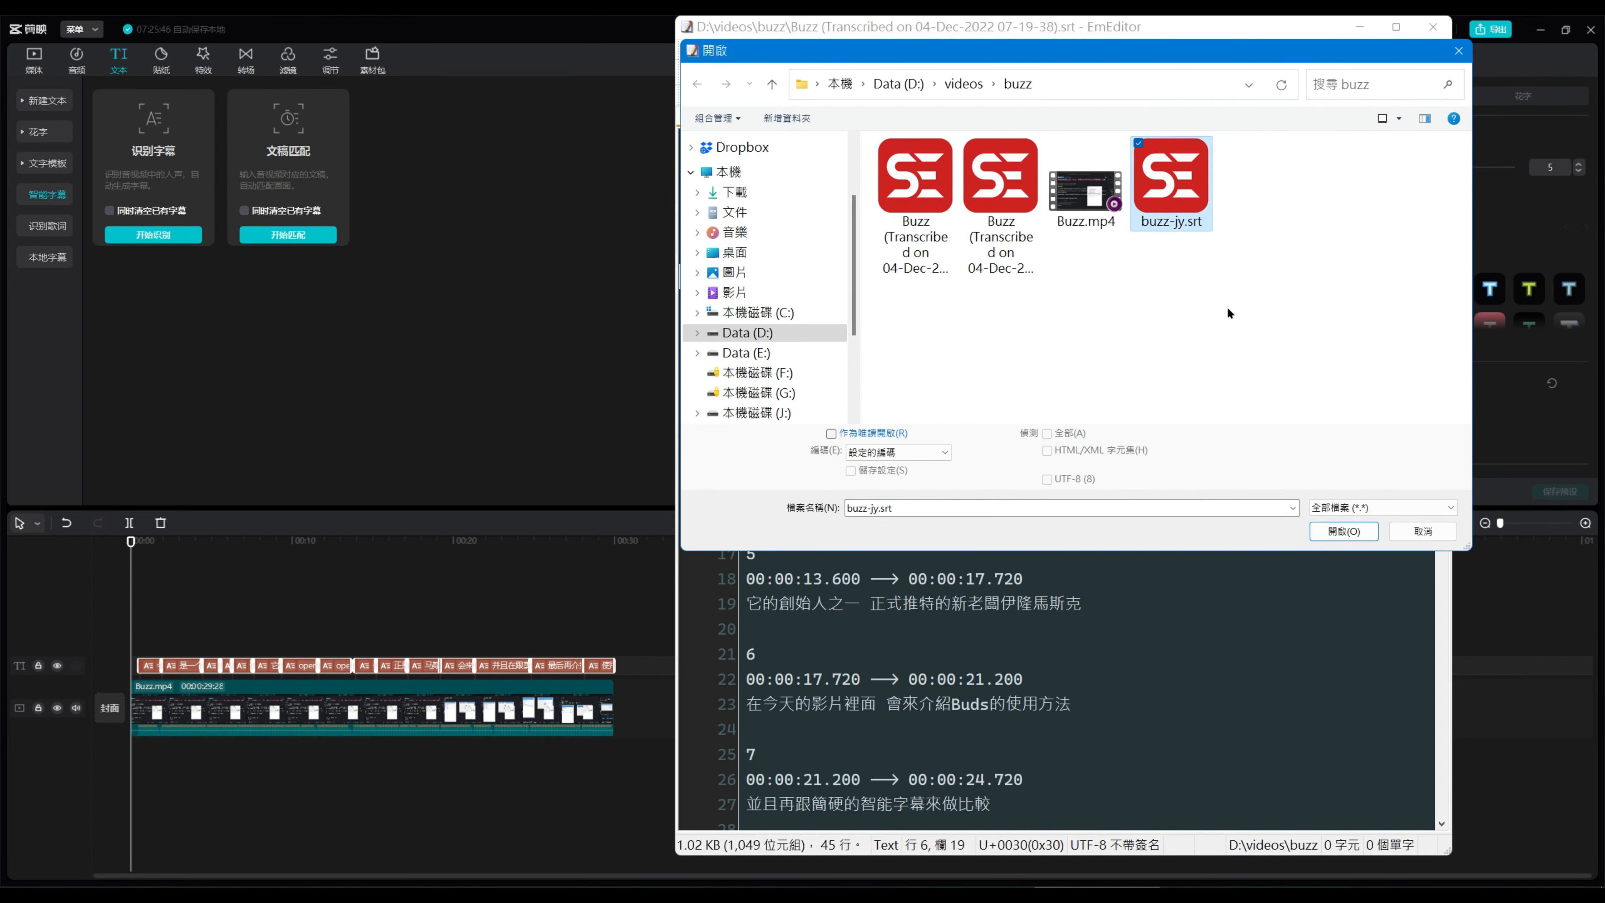
pyautogui.click(1336, 530)
pyautogui.click(1028, 848)
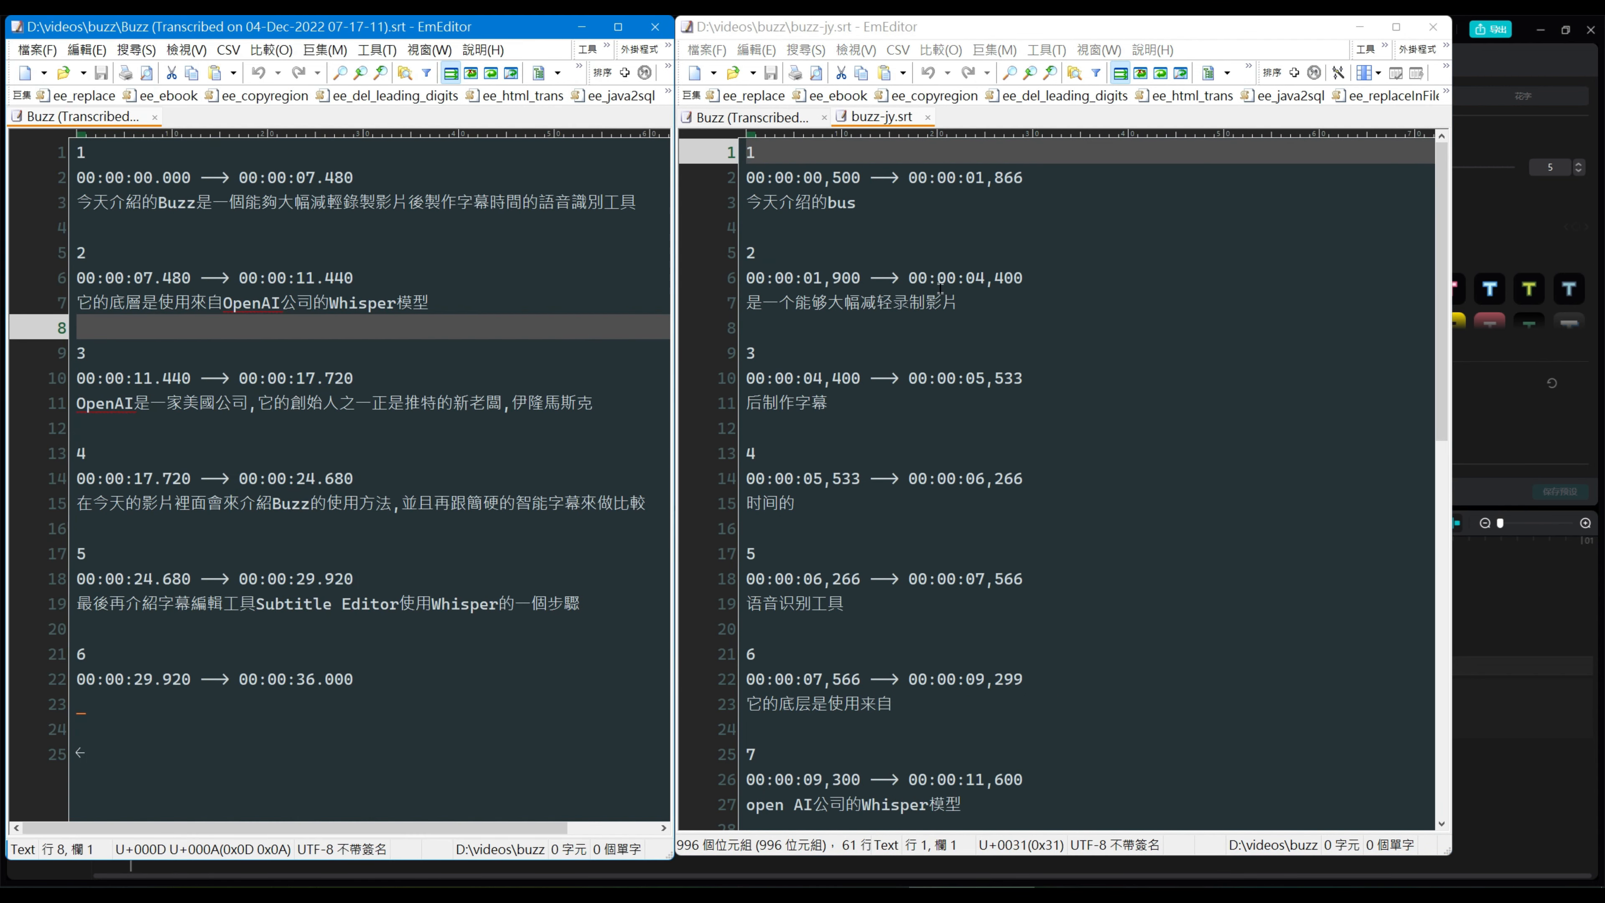
# - Review the segments of buzz-jy.srt from start to end against the 07-17-11 Buzz transcript
pyautogui.click(901, 212)
pyautogui.click(894, 303)
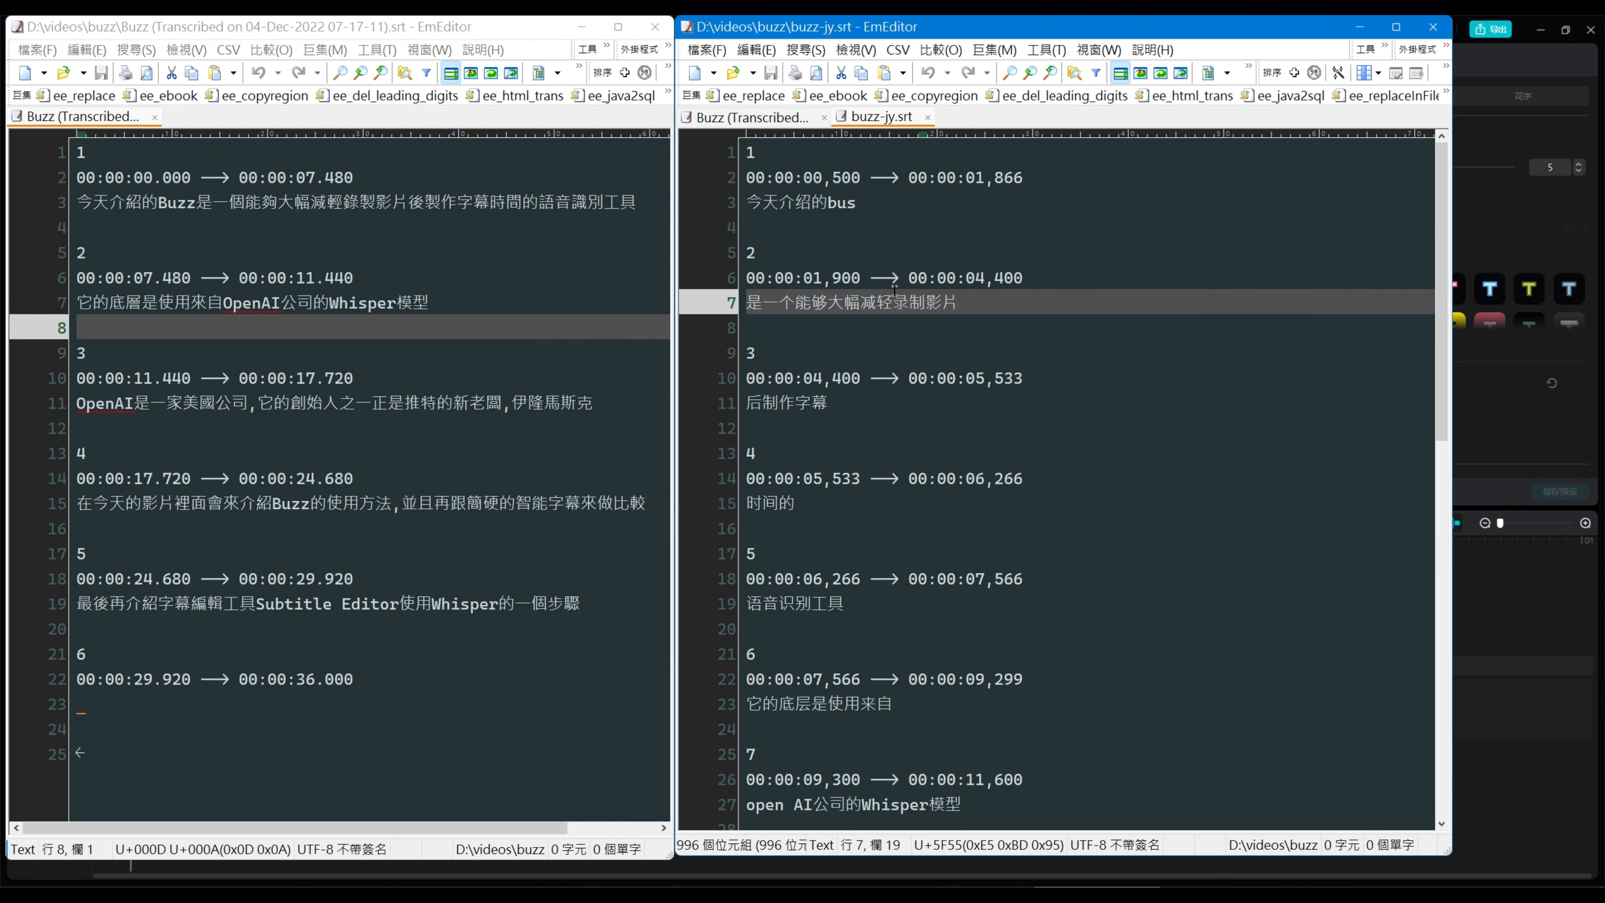
pyautogui.scroll(-7, 1102, 330)
pyautogui.scroll(7, 1102, 330)
pyautogui.click(577, 222)
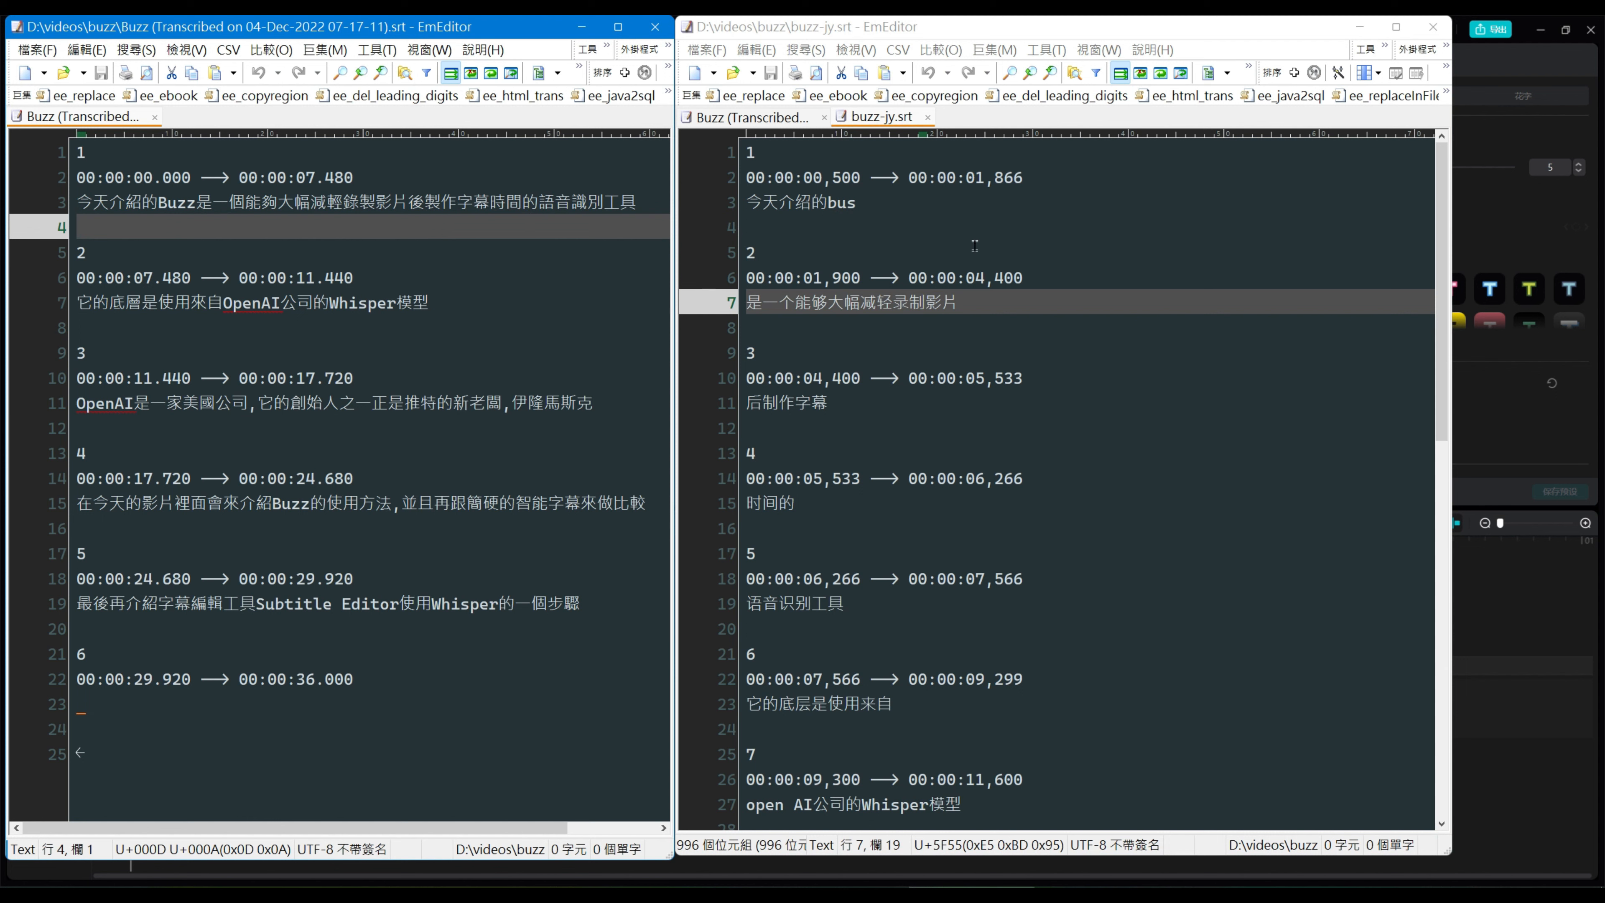
# - Convert the entire text of buzz-jy.srt to Traditional Chinese and widen its window
pyautogui.click(897, 205)
pyautogui.hotkey('ctrl', 'a')
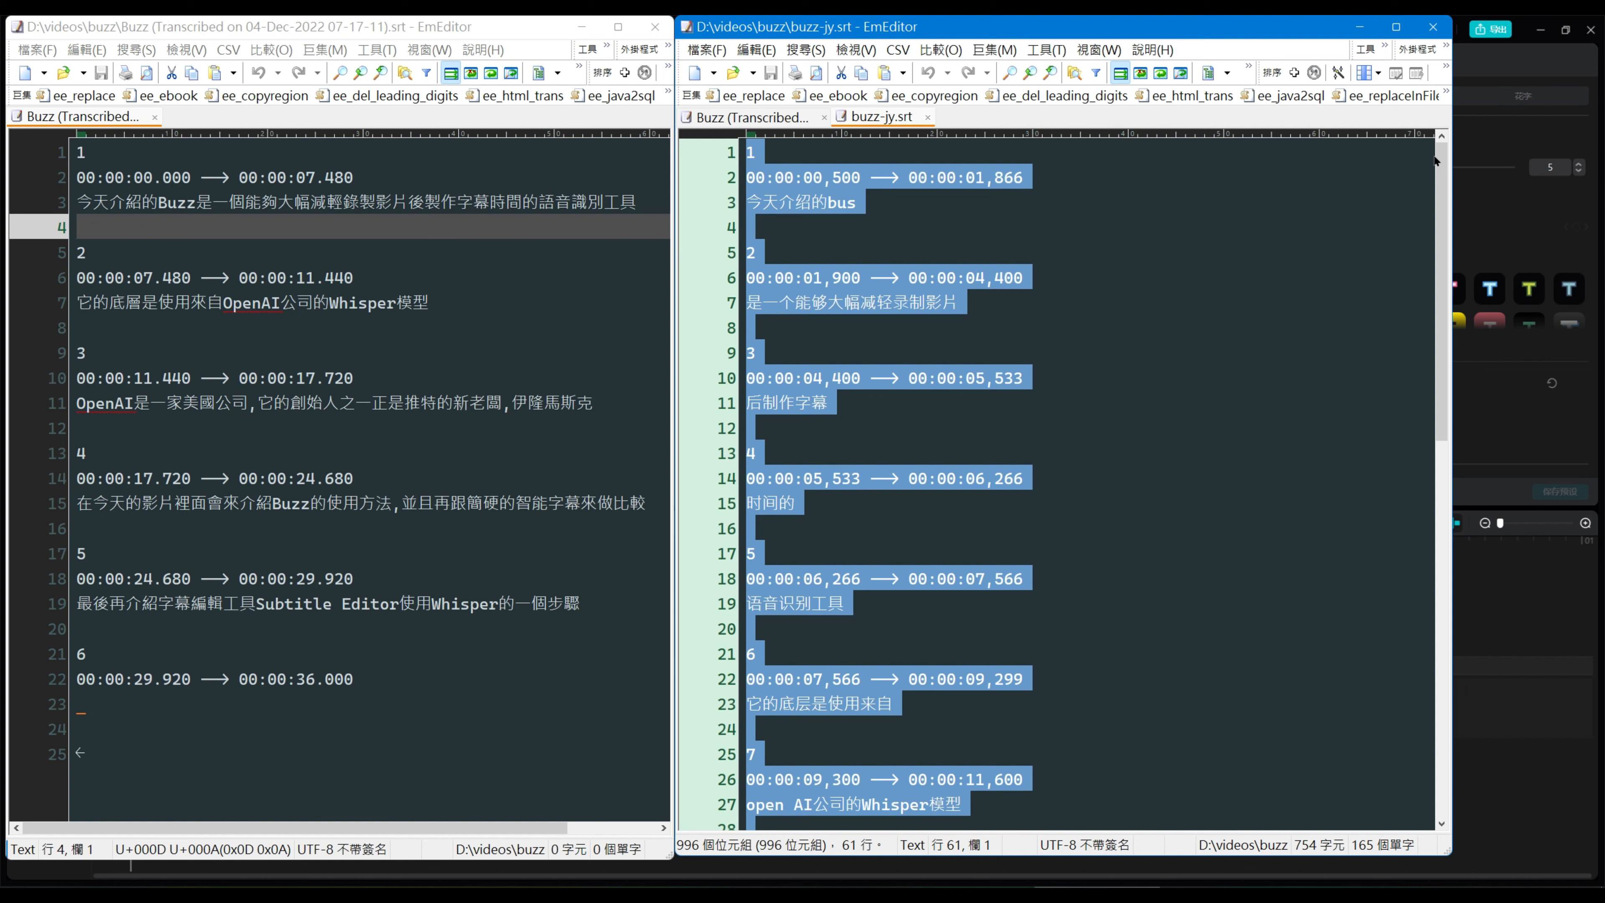
pyautogui.moveTo(1451, 193); pyautogui.dragTo(1573, 193)
pyautogui.moveTo(1473, 49); pyautogui.dragTo(1280, 72)
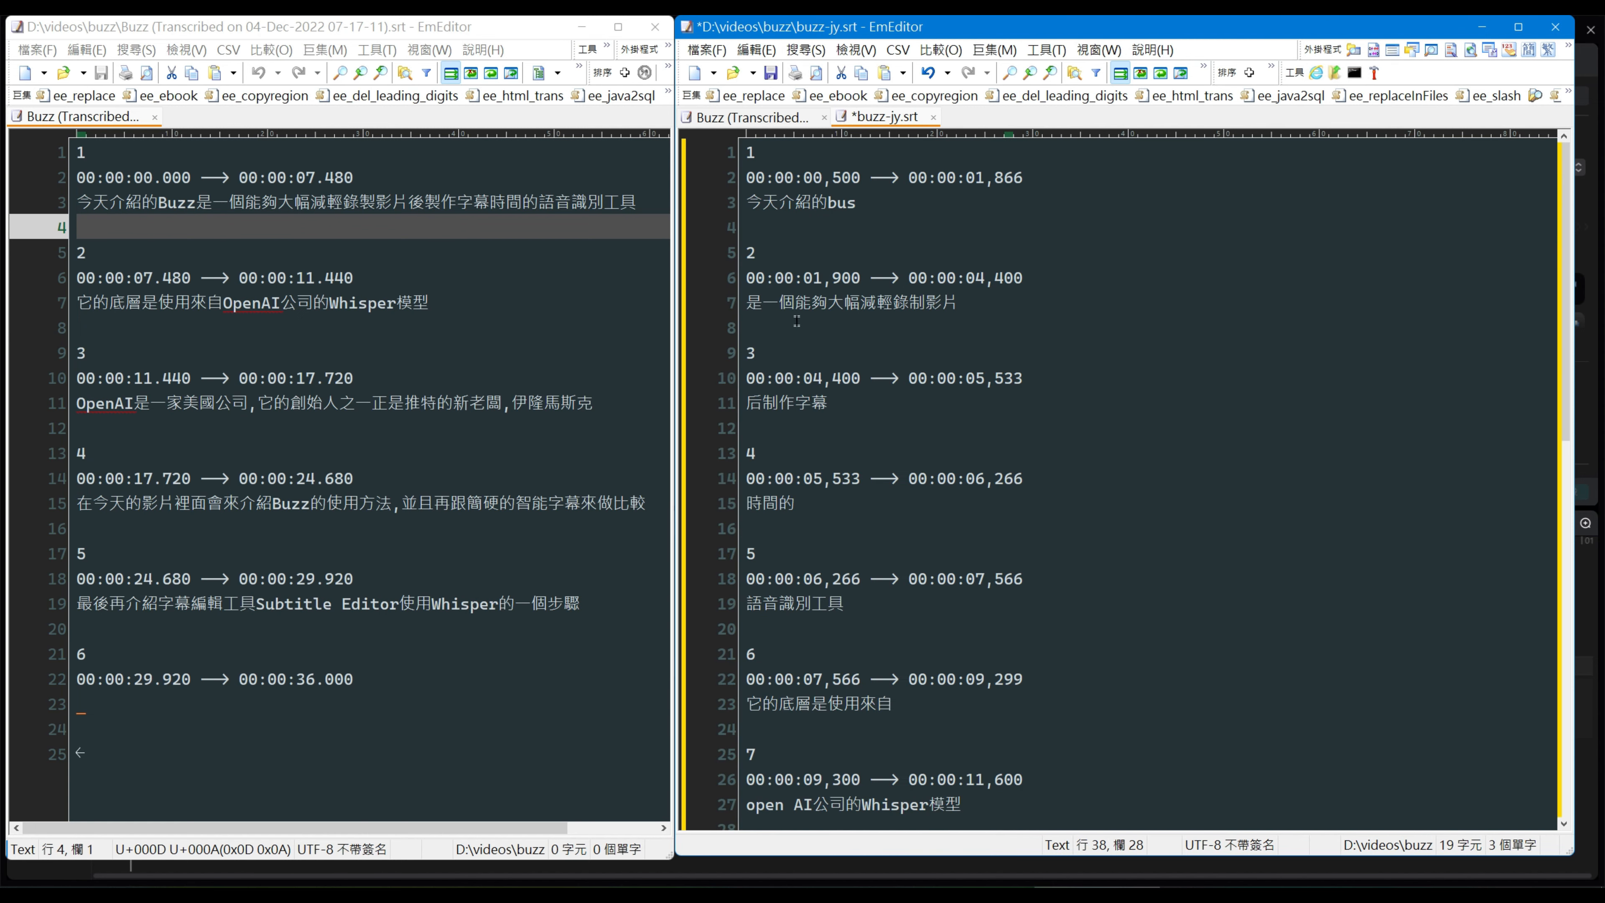
# - Compare the wording and sentence breaks of the converted buzz-jy.srt with the 07-17-11 Buzz transcript
pyautogui.click(199, 203)
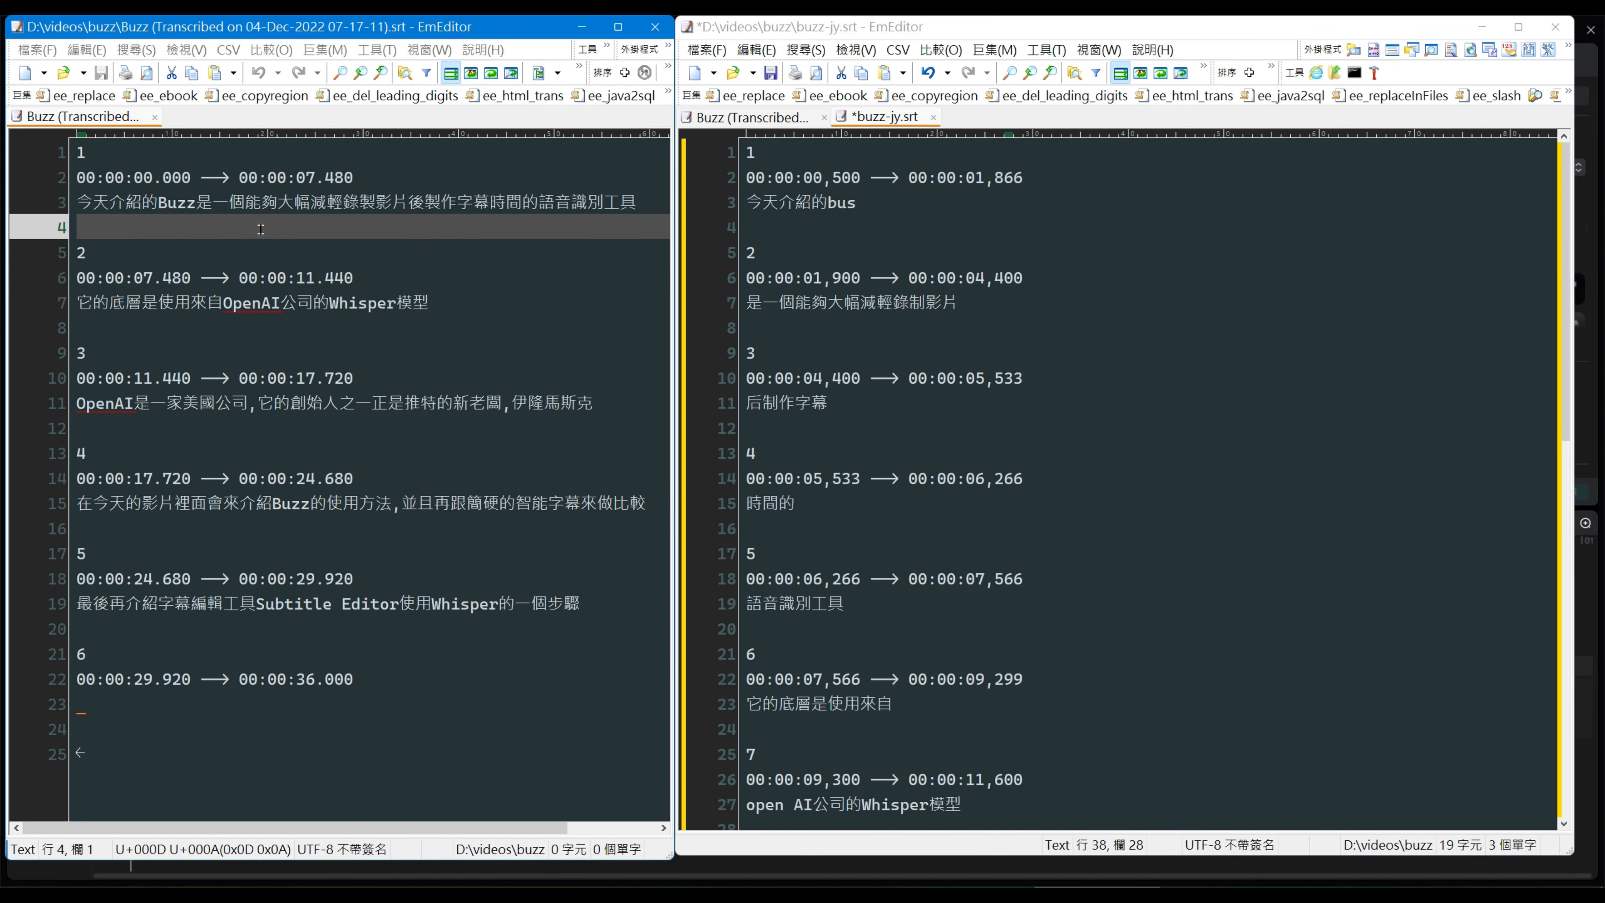
pyautogui.click(985, 404)
pyautogui.scroll(-5, 992, 380)
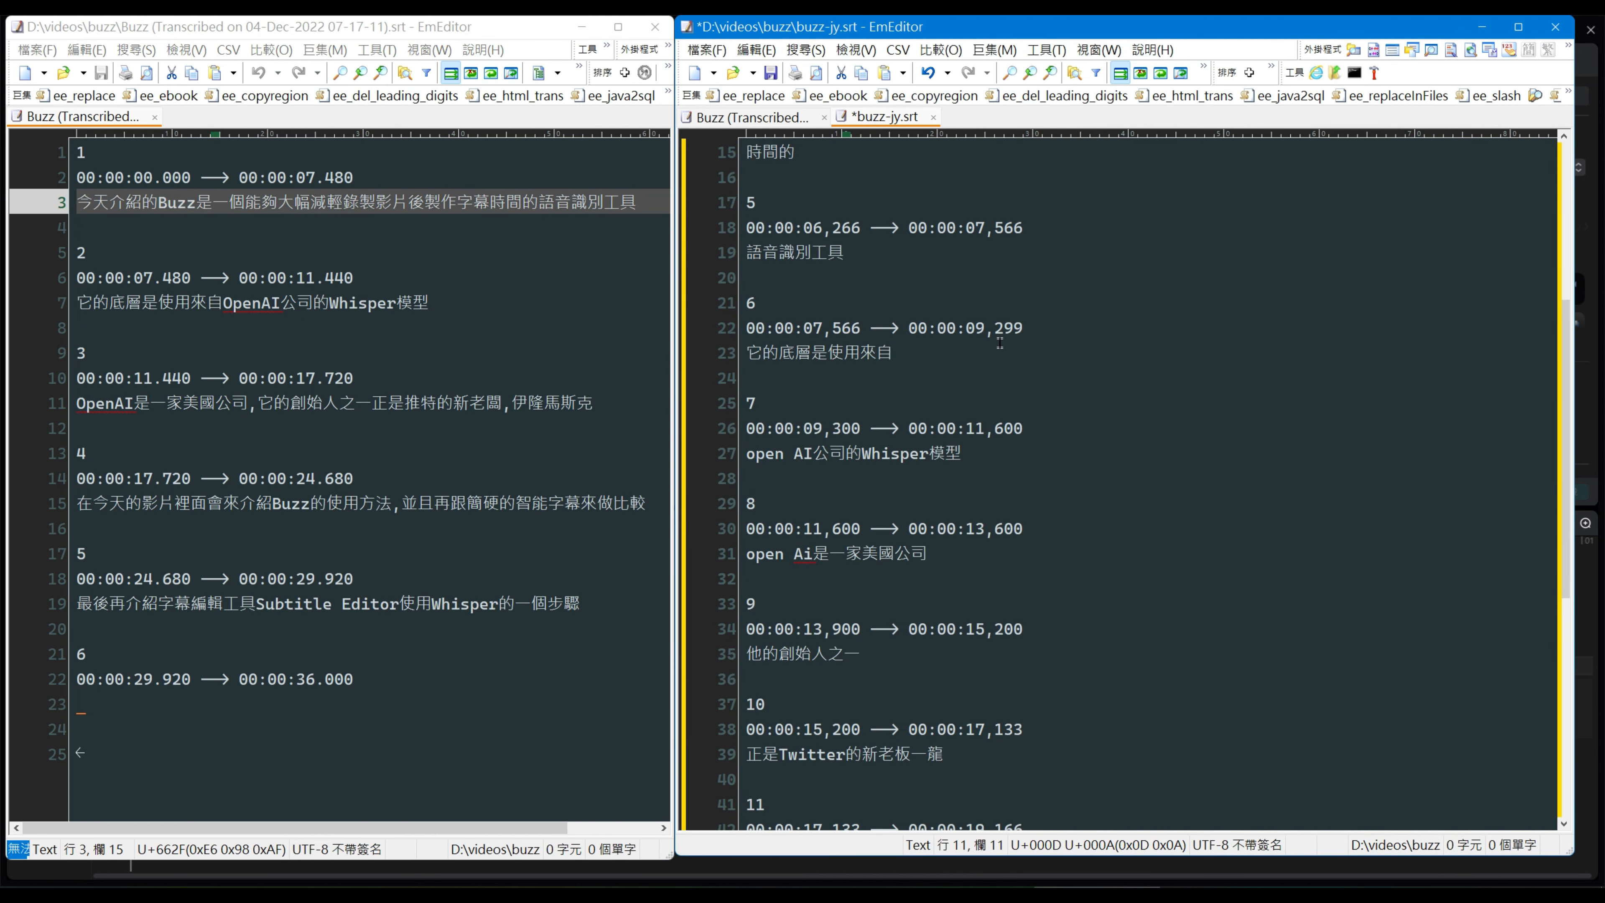
pyautogui.scroll(5, 996, 341)
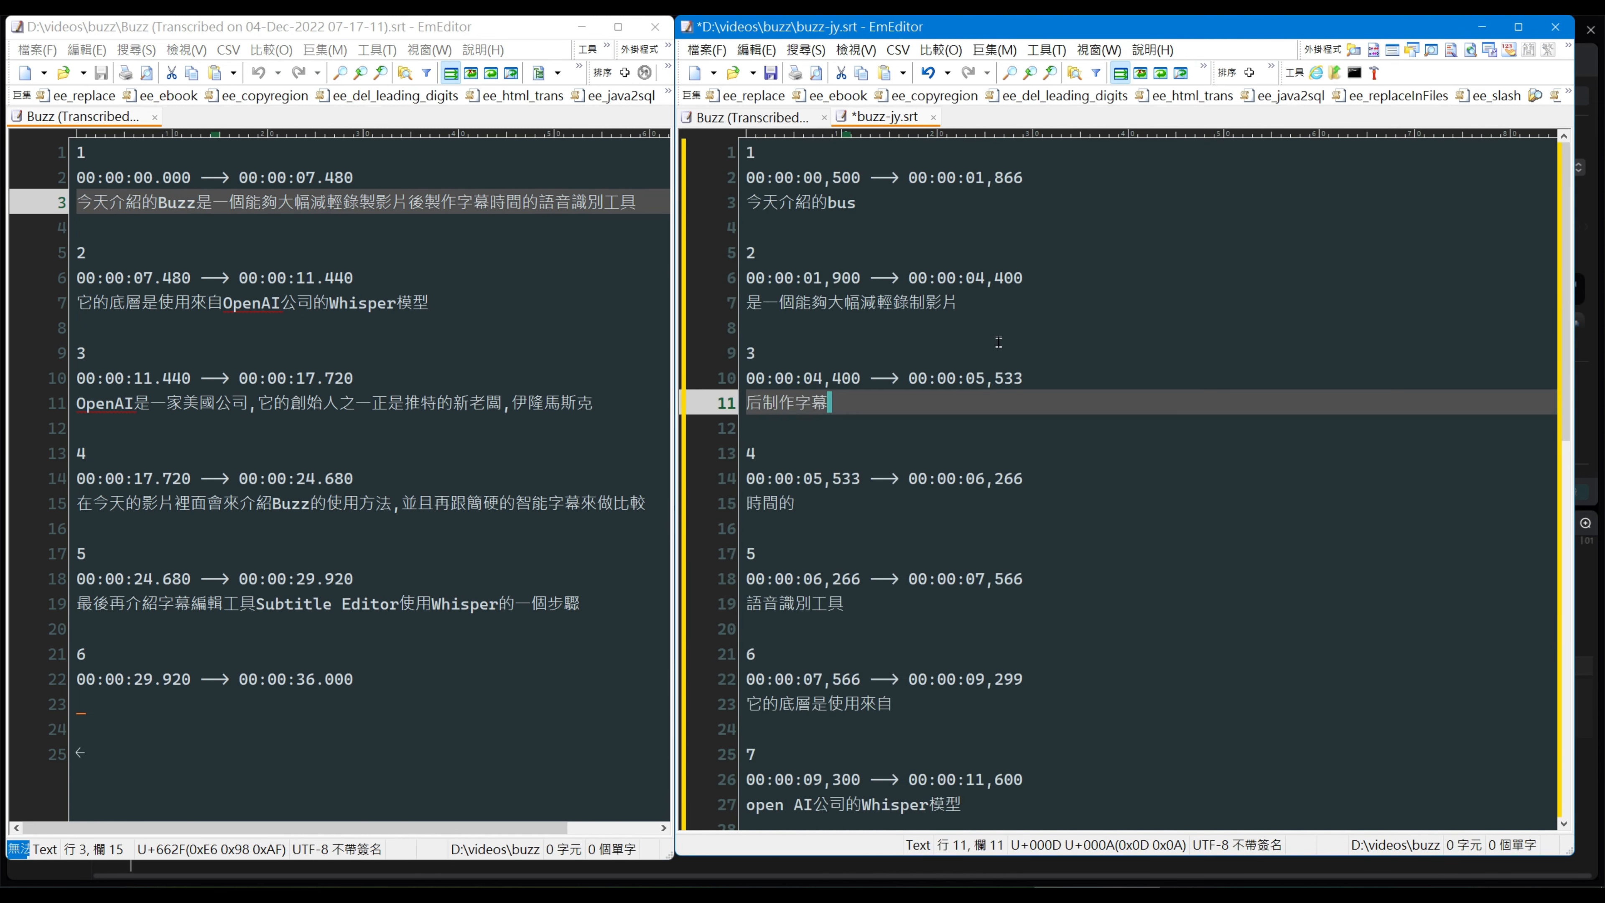
pyautogui.click(885, 202)
pyautogui.click(992, 299)
pyautogui.click(379, 302)
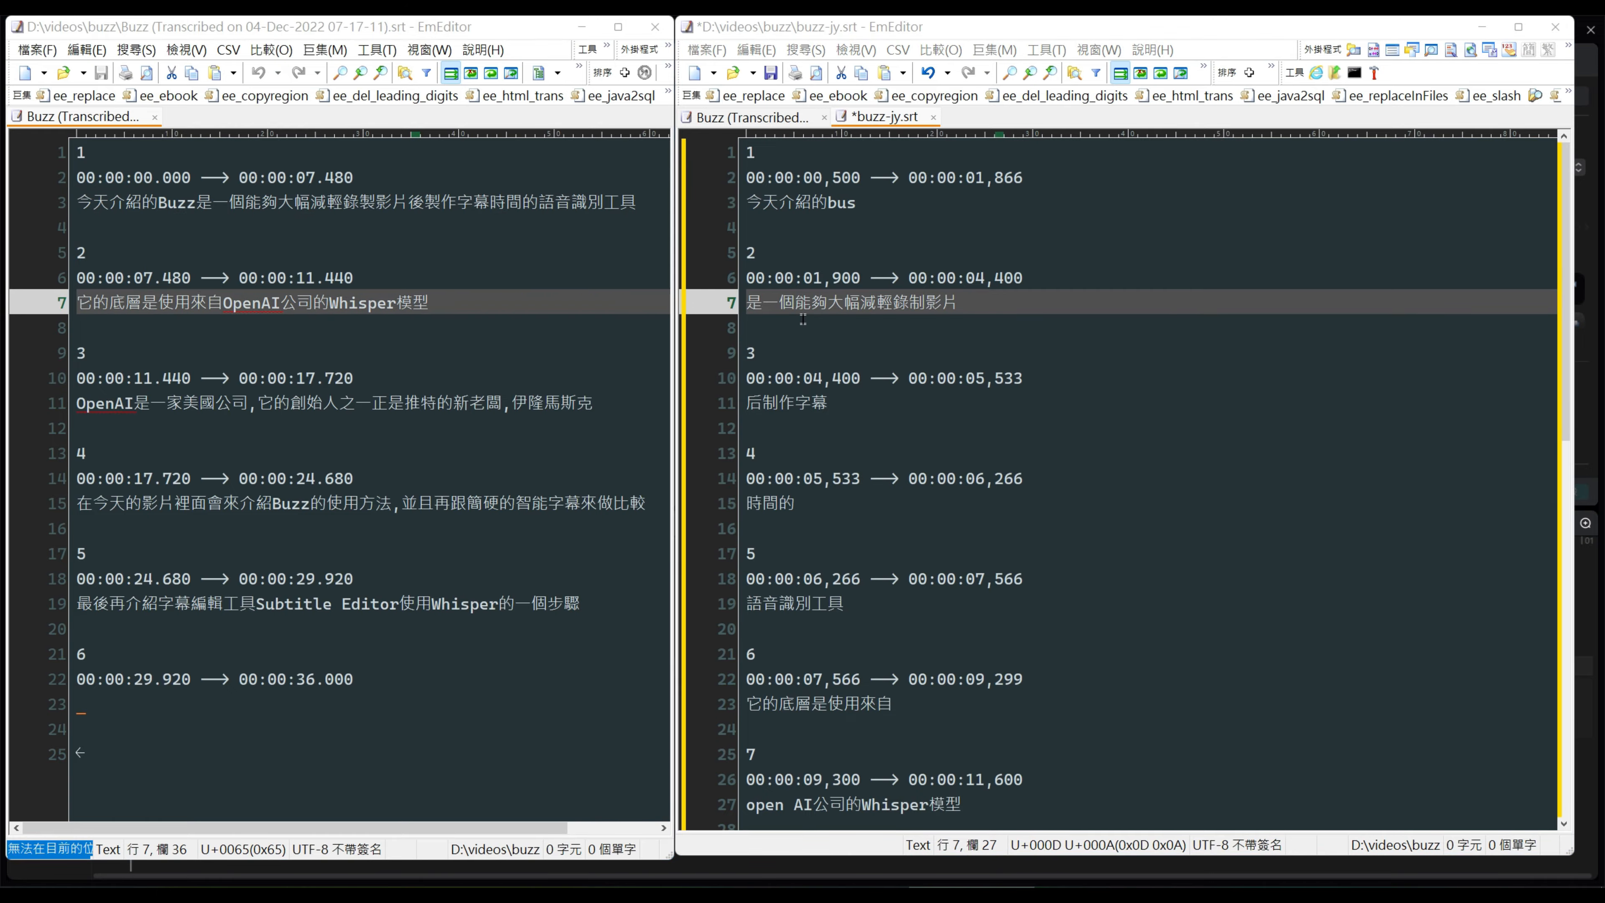
pyautogui.click(840, 328)
pyautogui.click(201, 226)
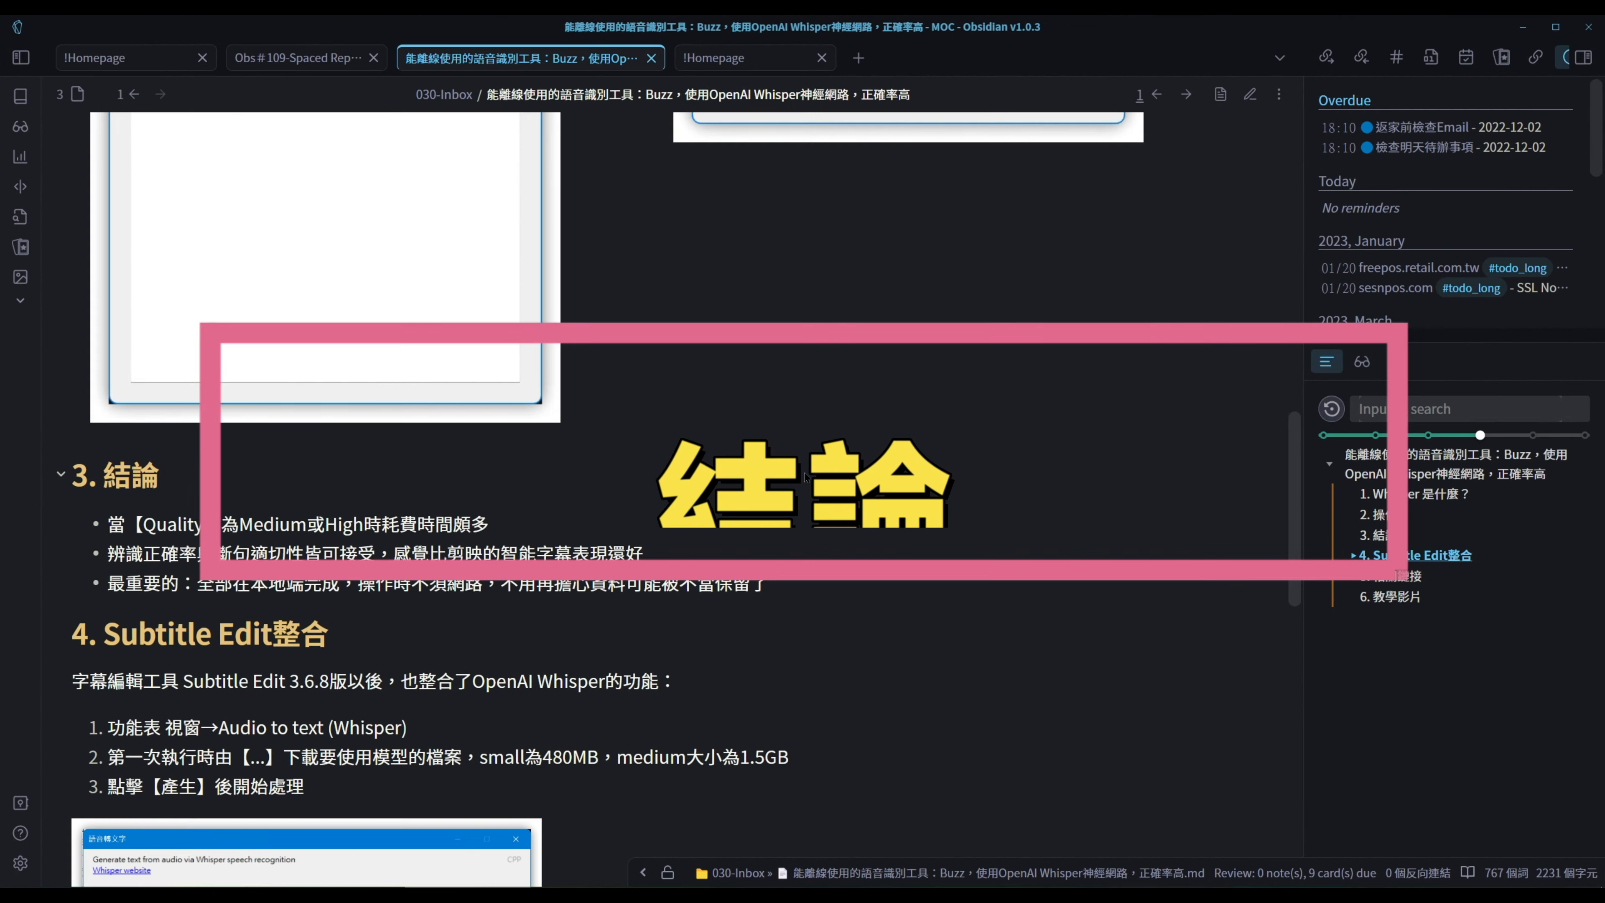
# - Switch to the Buzz note in Obsidian and review its sections on operation, conclusion (結論) and Subtitle Edit integration
pyautogui.scroll(-2, 805, 478)
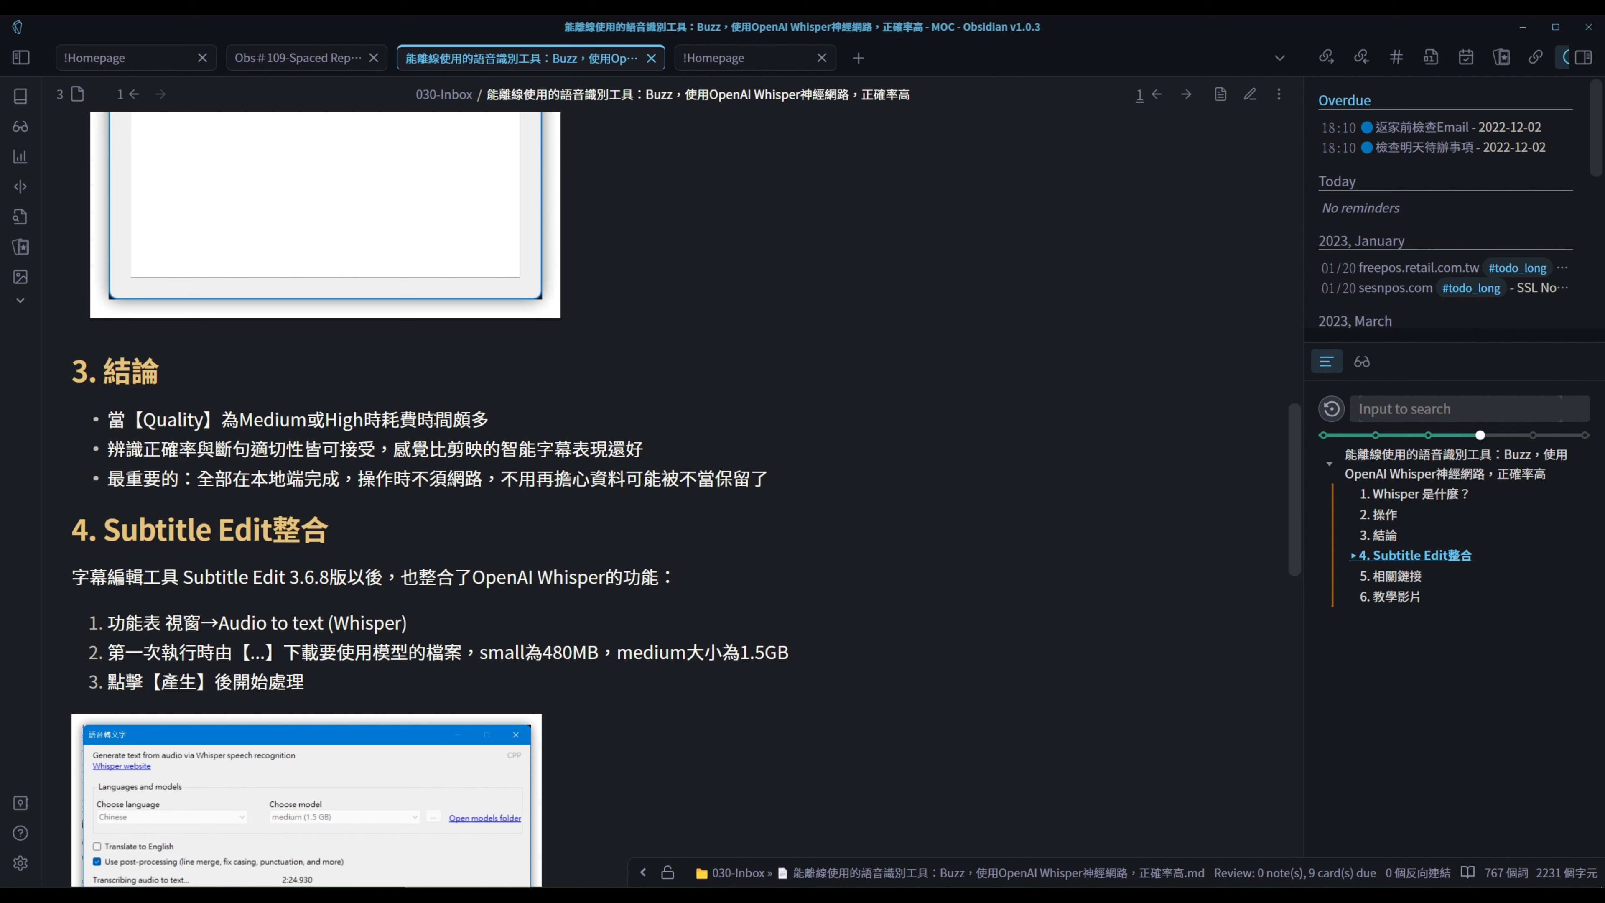
pyautogui.click(496, 417)
pyautogui.scroll(-2, 270, 444)
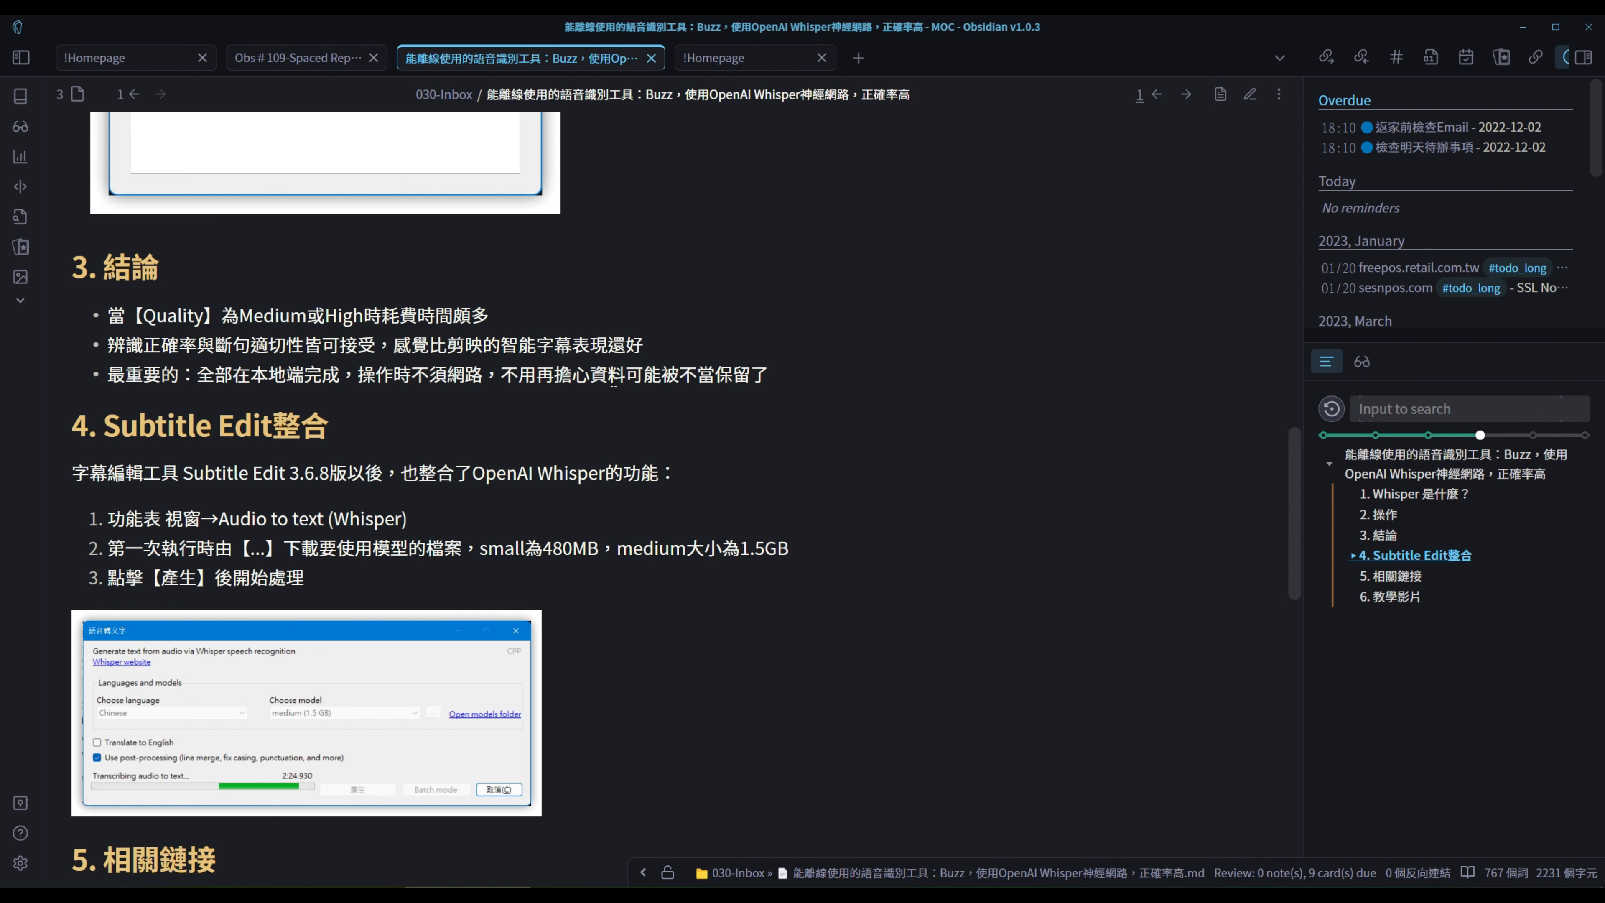
pyautogui.scroll(12, 767, 396)
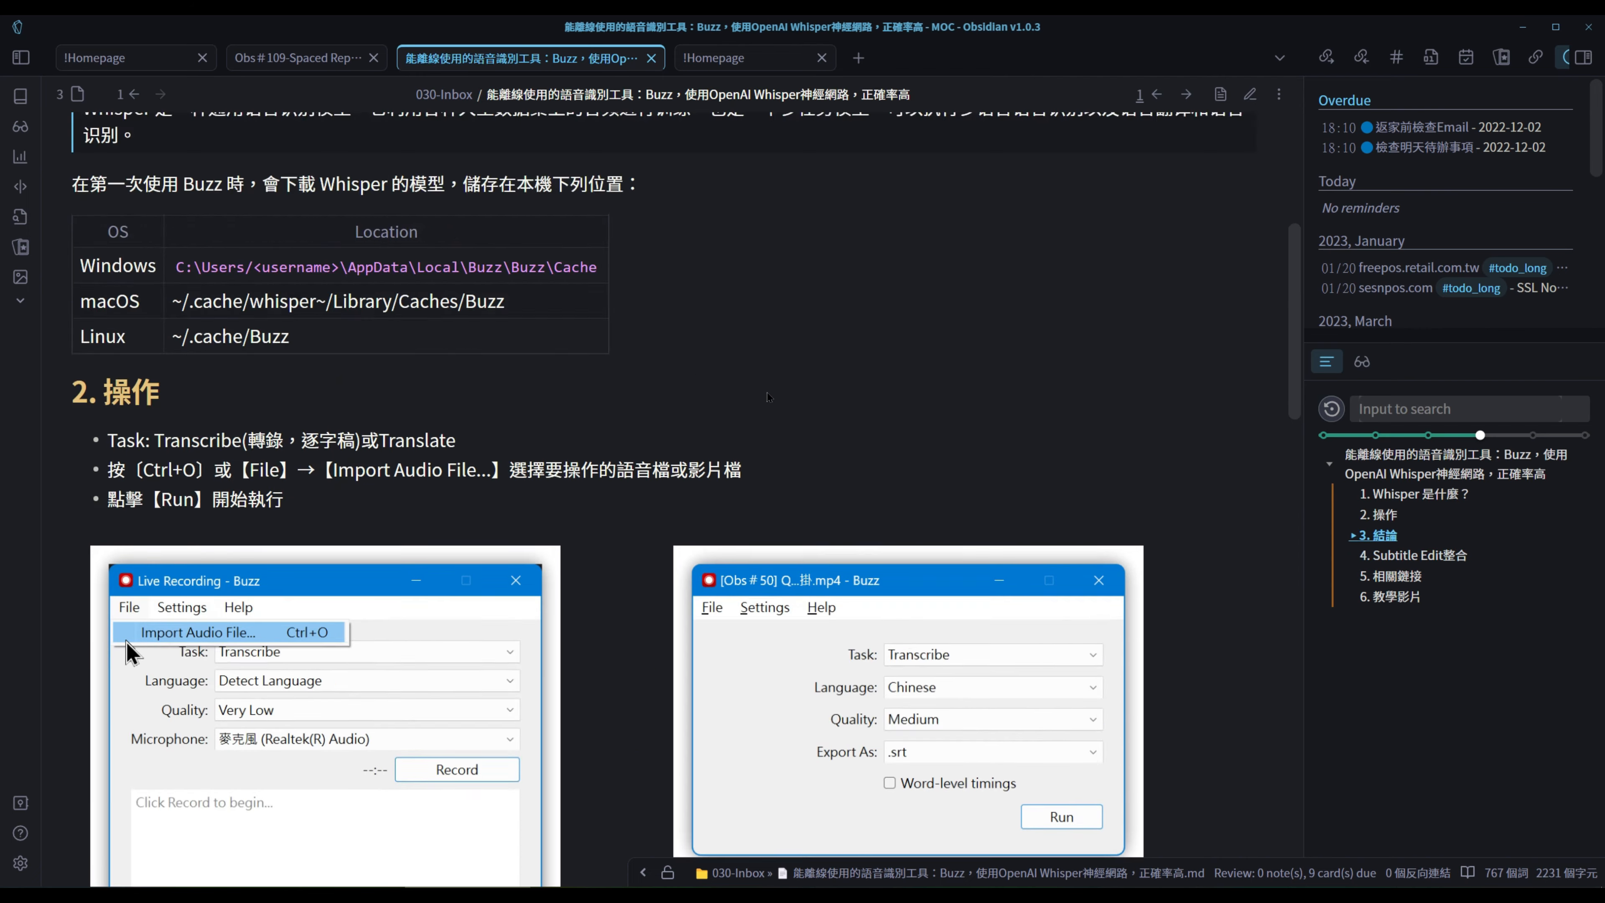
pyautogui.scroll(-2, 767, 396)
pyautogui.scroll(-8, 764, 396)
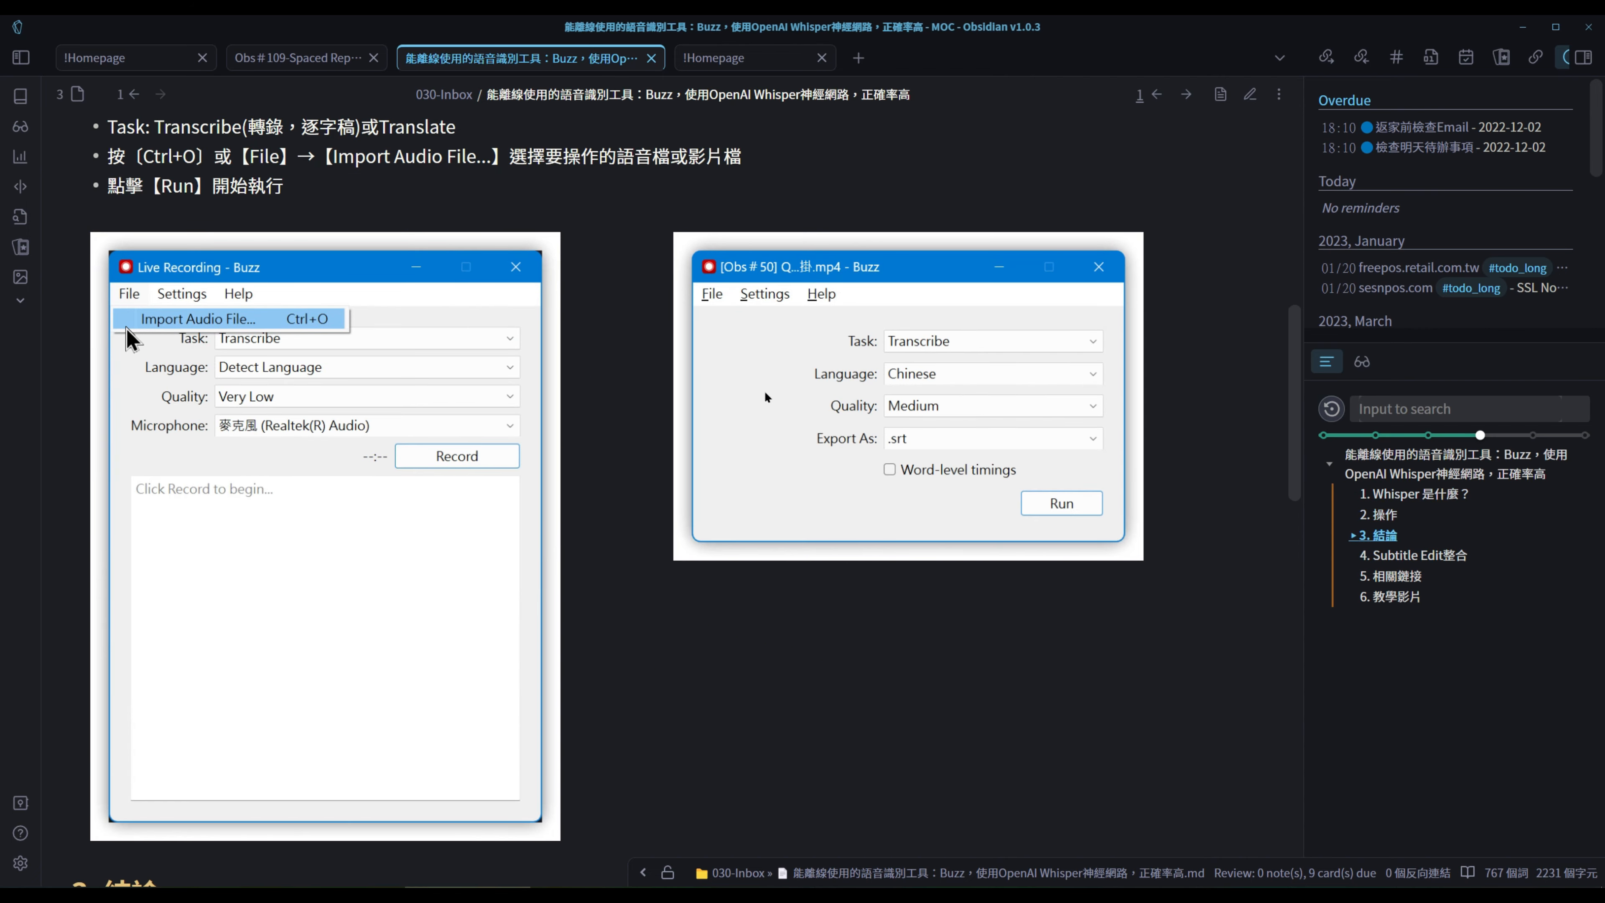
pyautogui.scroll(5, 763, 396)
pyautogui.scroll(-10, 629, 433)
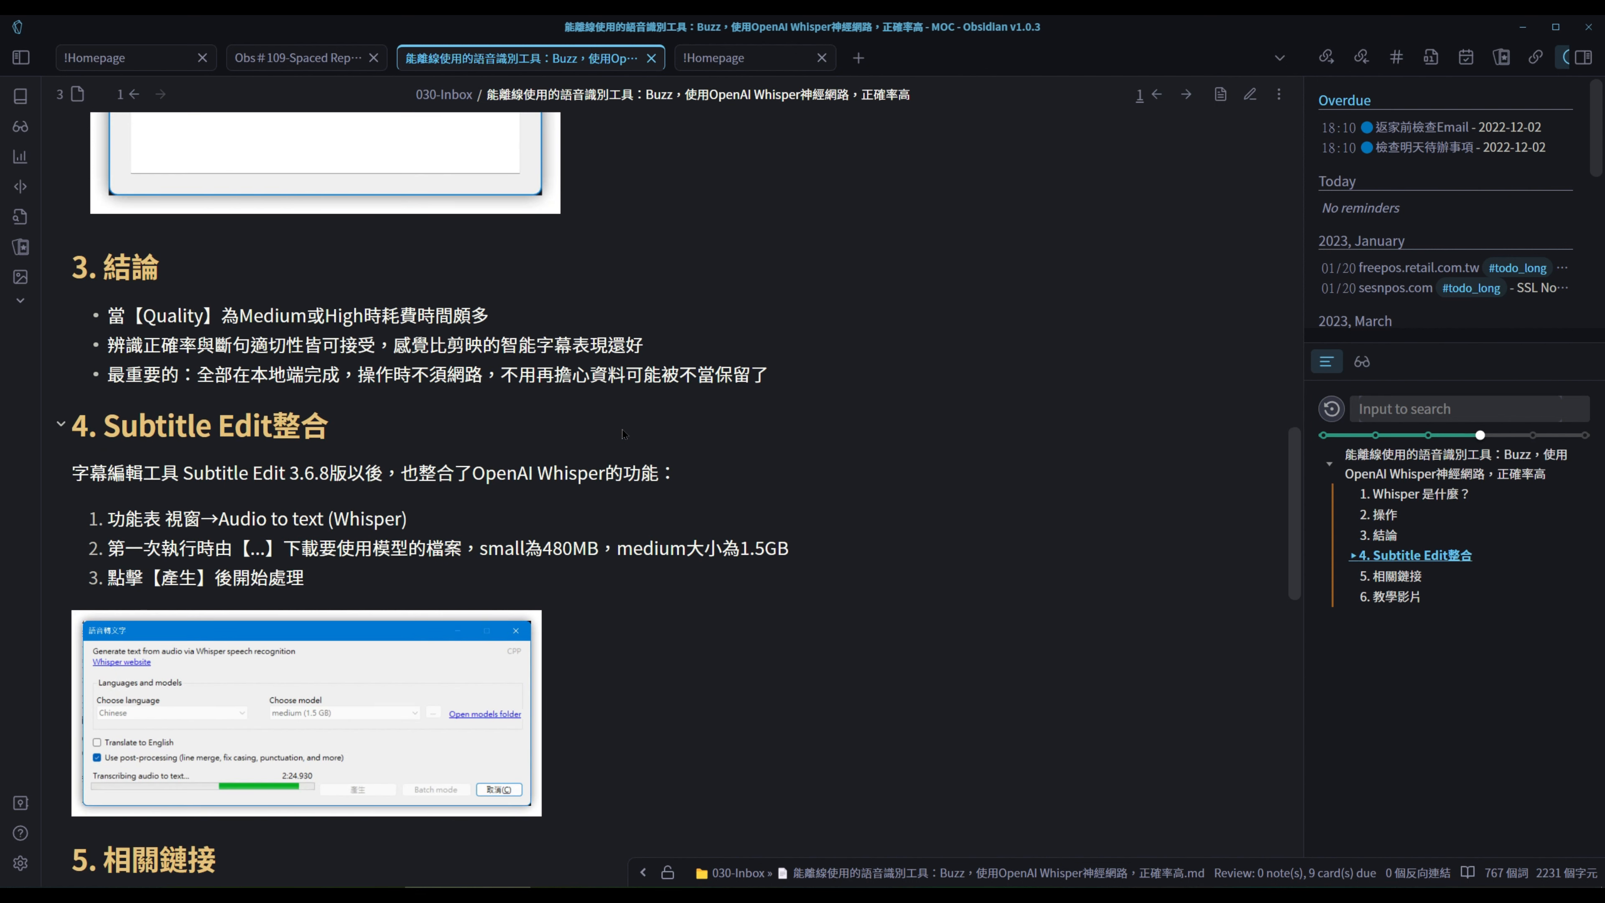
pyautogui.scroll(2, 622, 434)
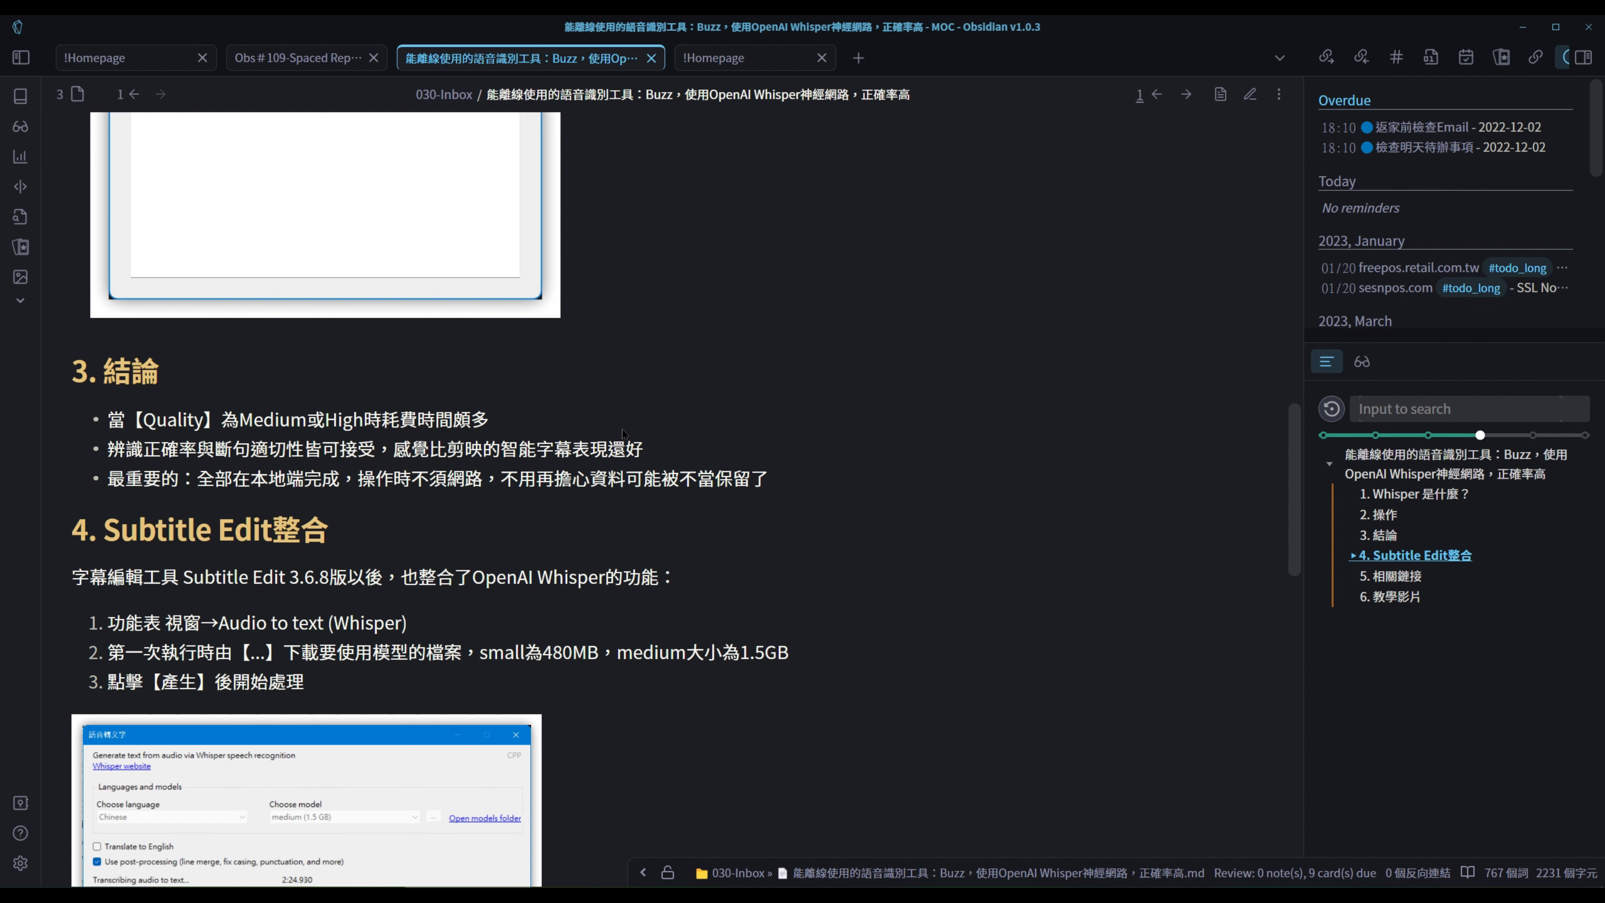
pyautogui.scroll(-3, 622, 433)
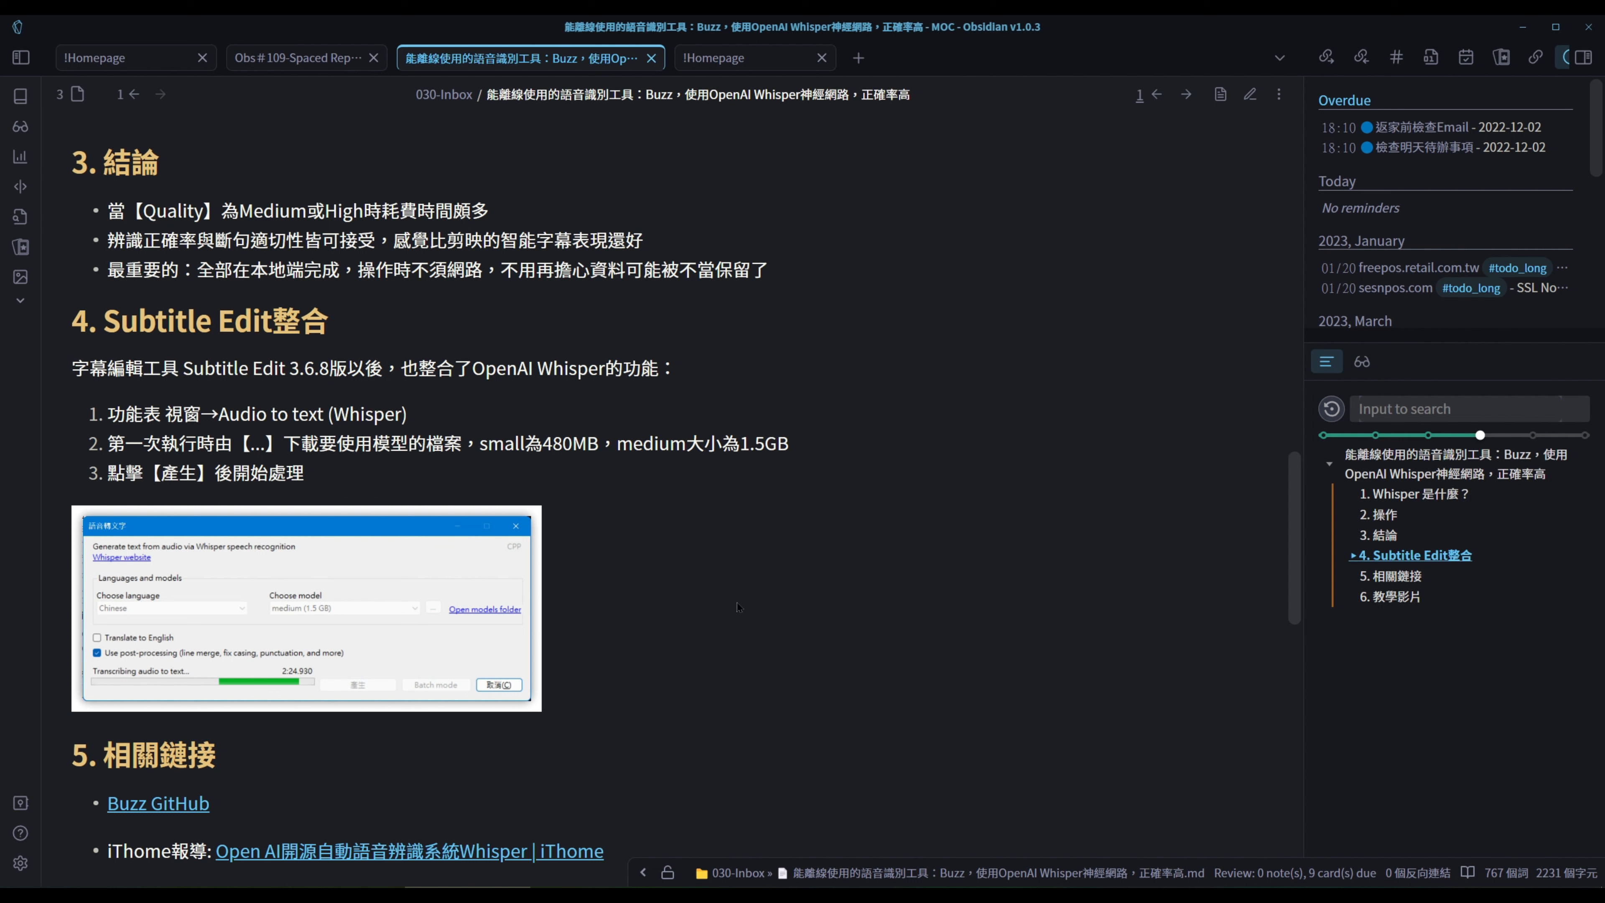
pyautogui.hotkey('alt', 'Tab')
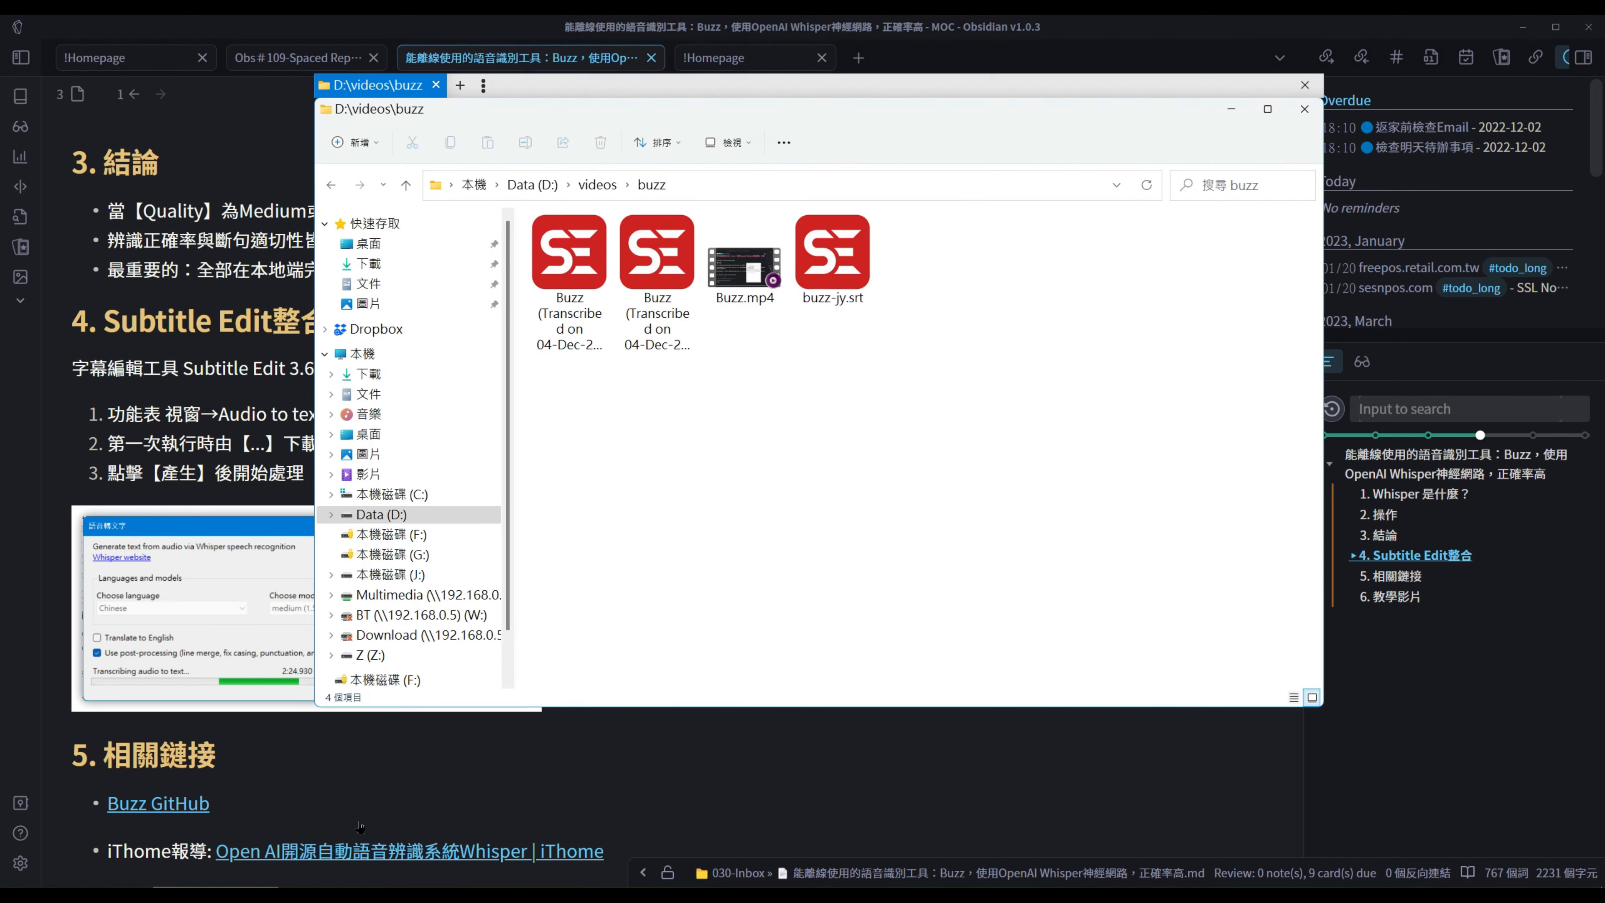
pyautogui.doubleClick(657, 251)
pyautogui.click(1220, 356)
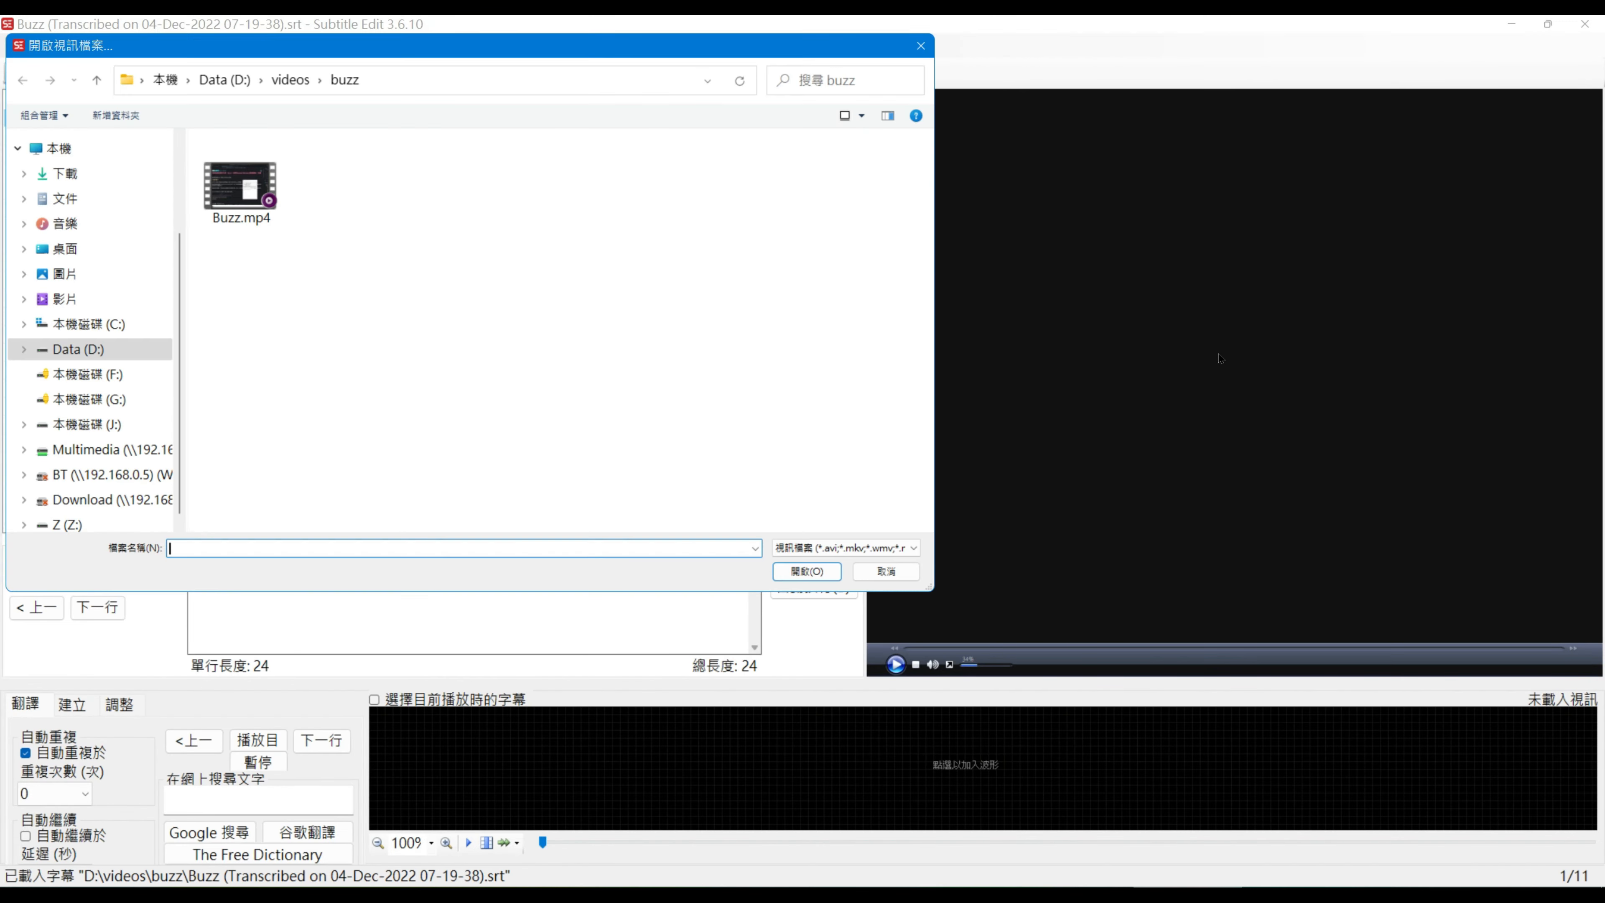
pyautogui.click(248, 191)
pyautogui.press('Return')
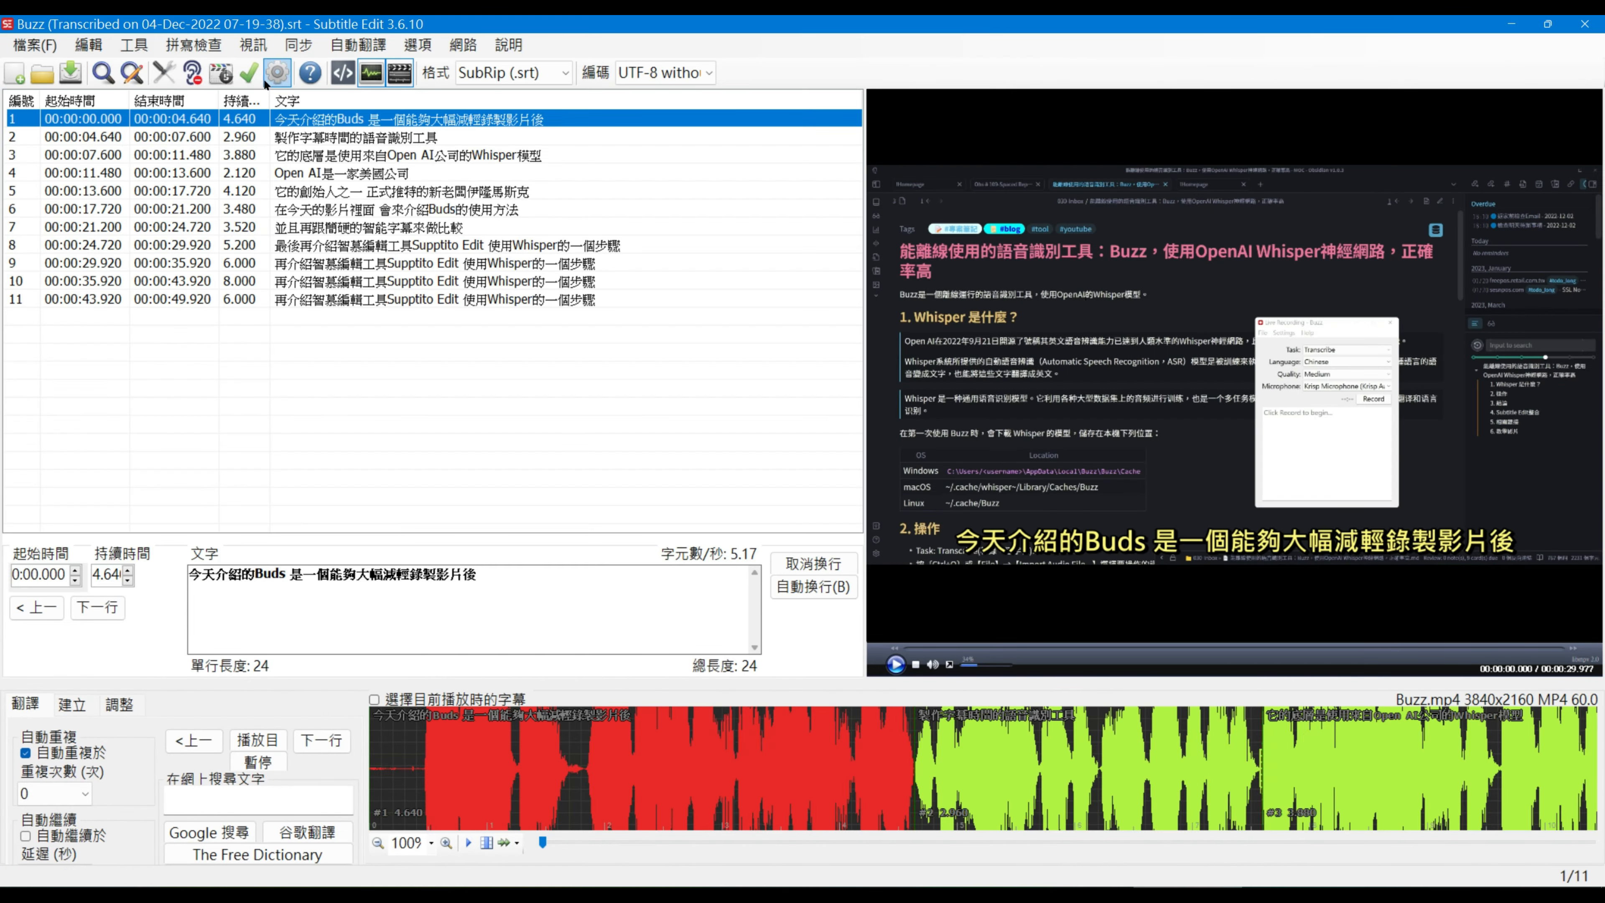
# - Run Audio to text (Whisper) on the loaded video with language Chinese and the small (488 MB) model
pyautogui.click(256, 49)
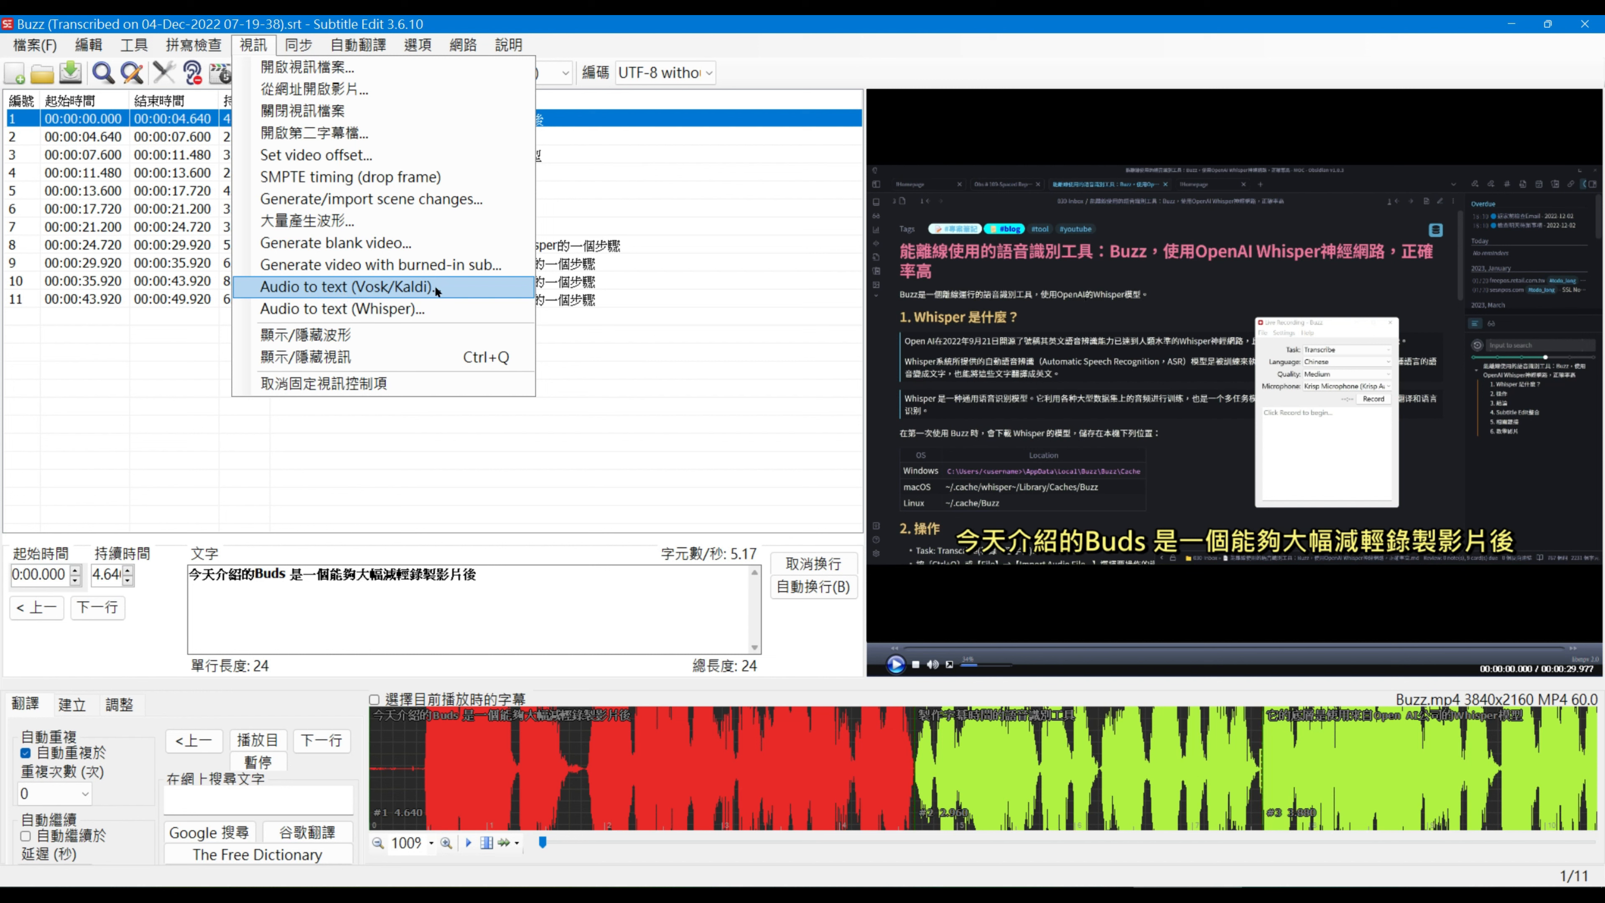
pyautogui.click(375, 306)
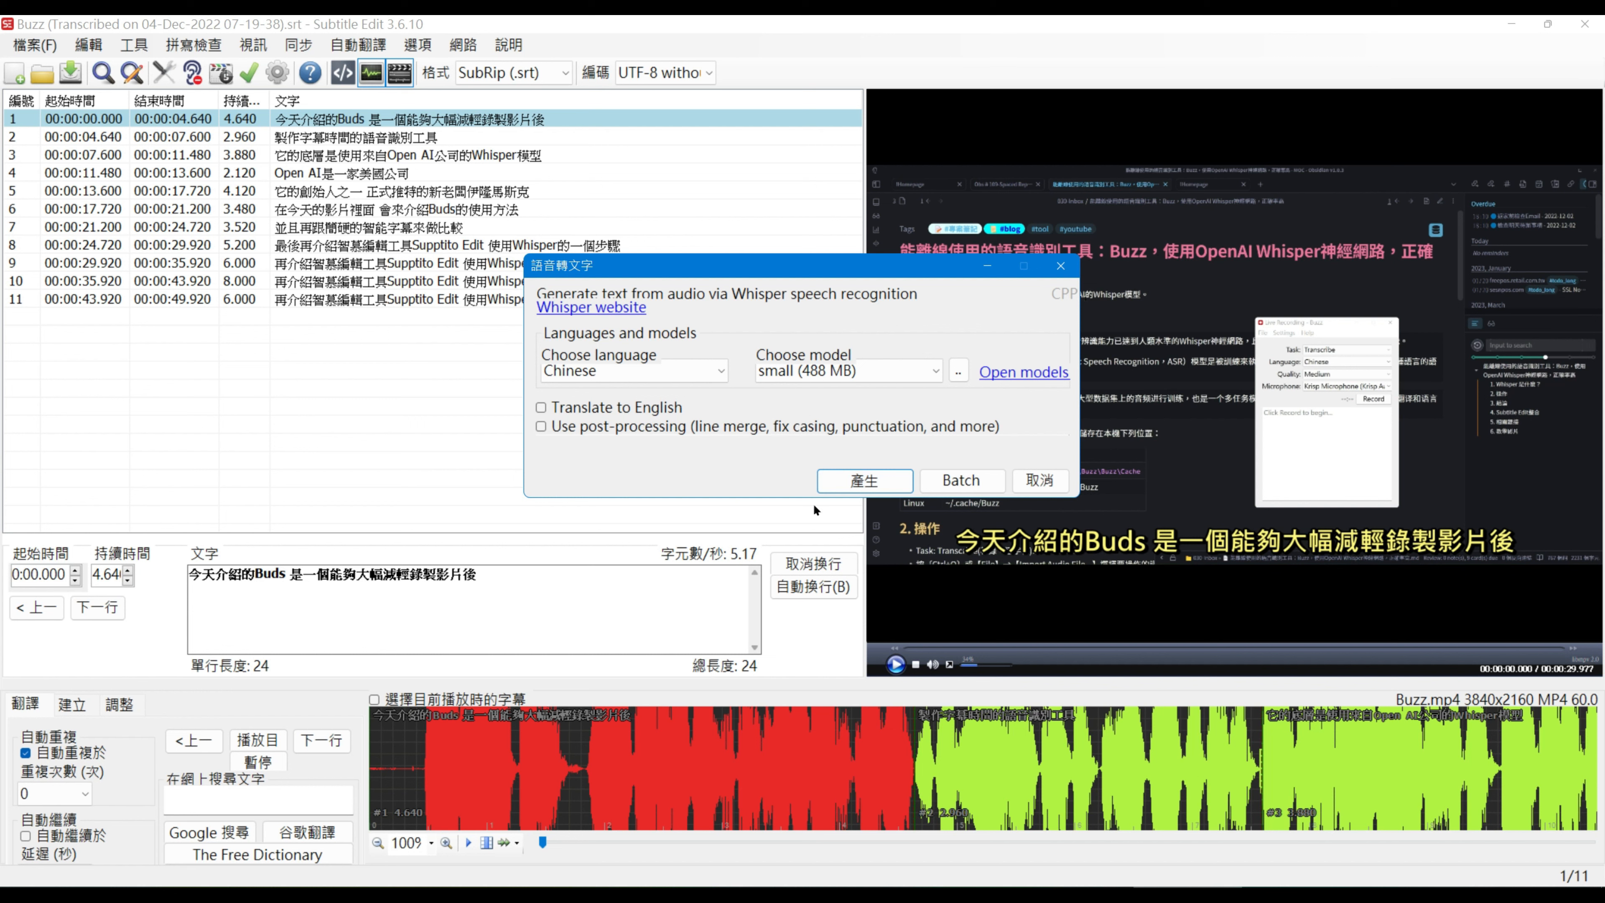
pyautogui.click(852, 482)
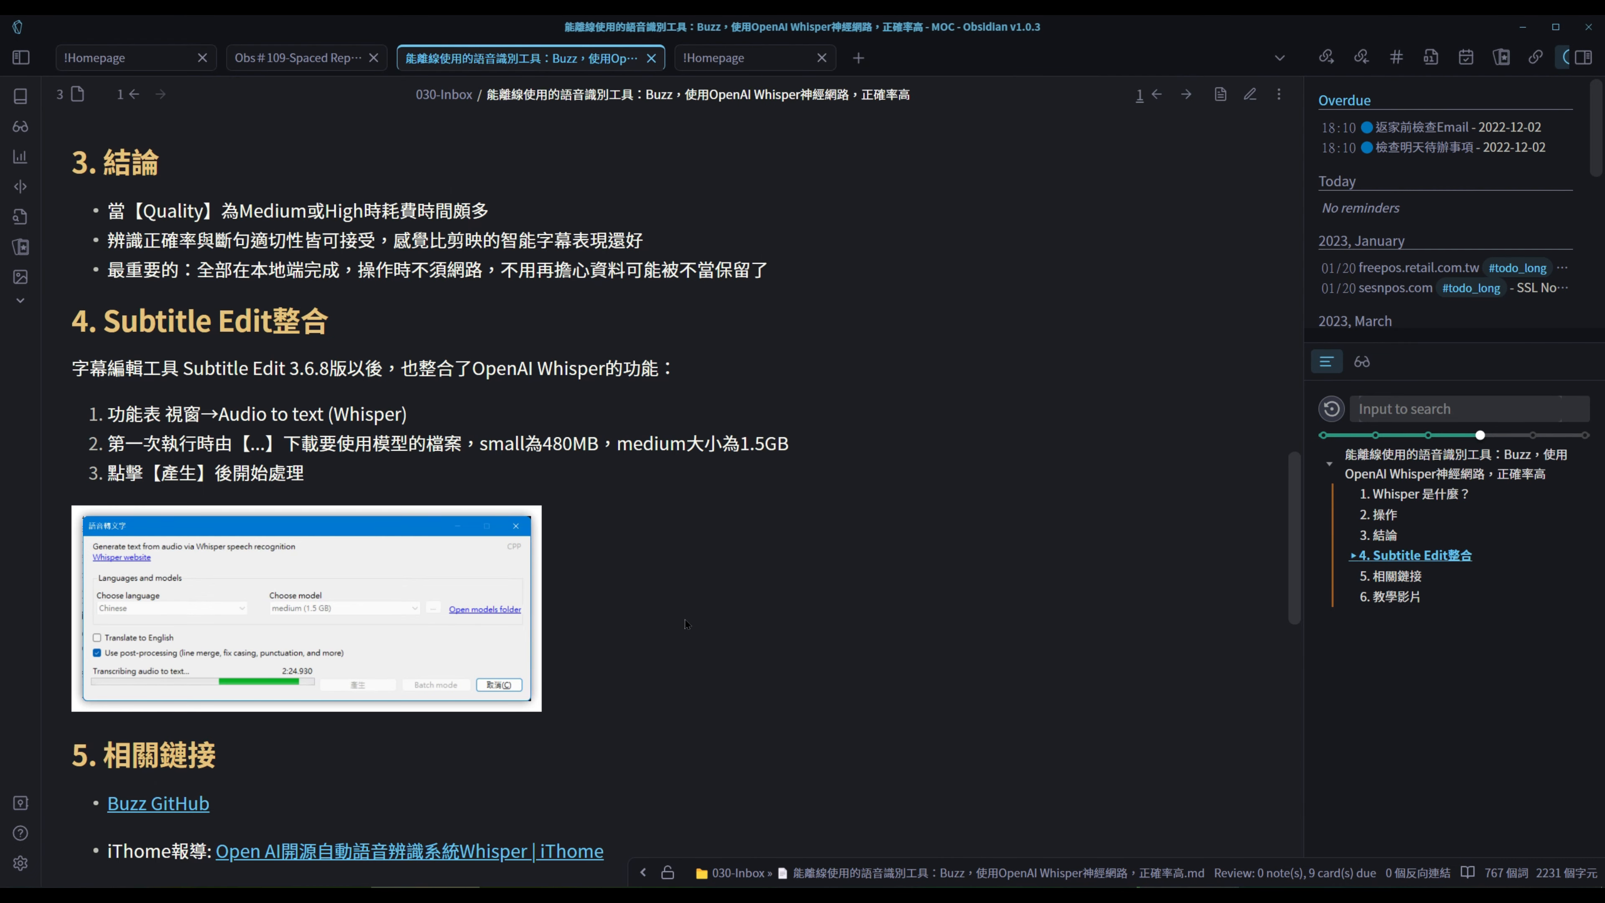
# - Return to the Buzz note in Obsidian and review its sections on Whisper (Whisper 是什麼？) and operation (操作)
pyautogui.scroll(15, 687, 624)
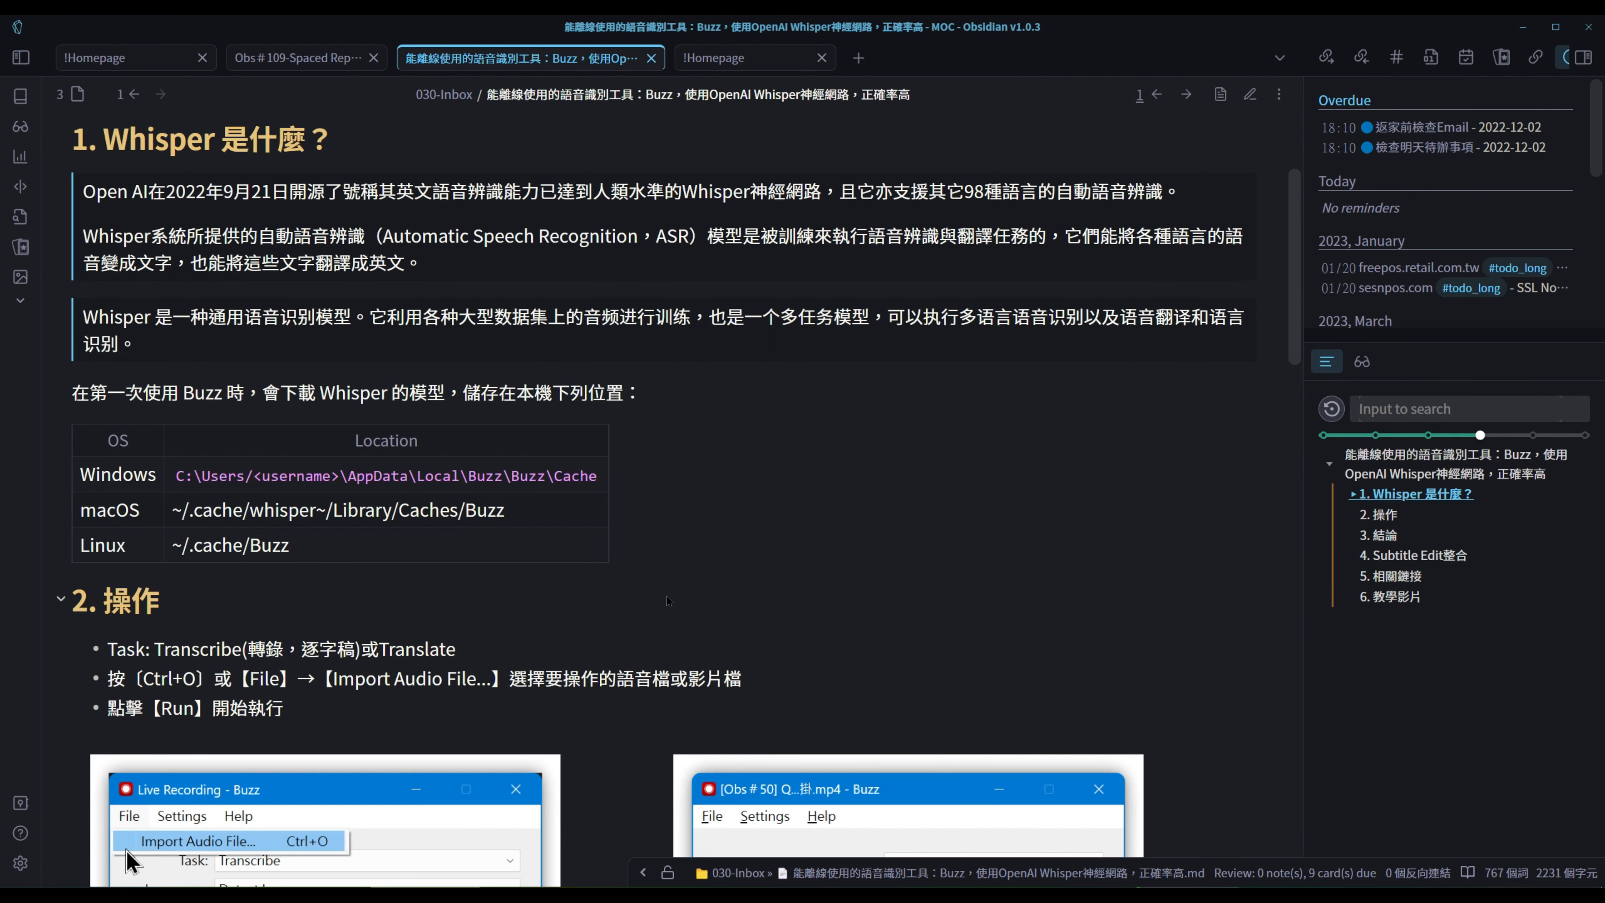